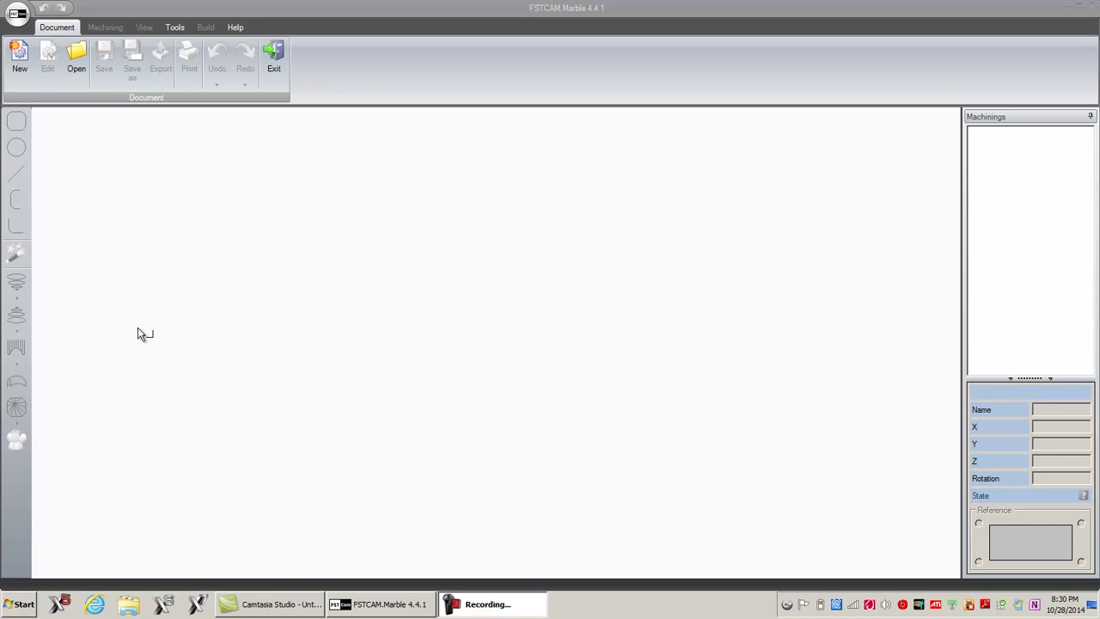
Create a new marble document with a length of 60 and a width of 10.
click(20, 72)
click(20, 72)
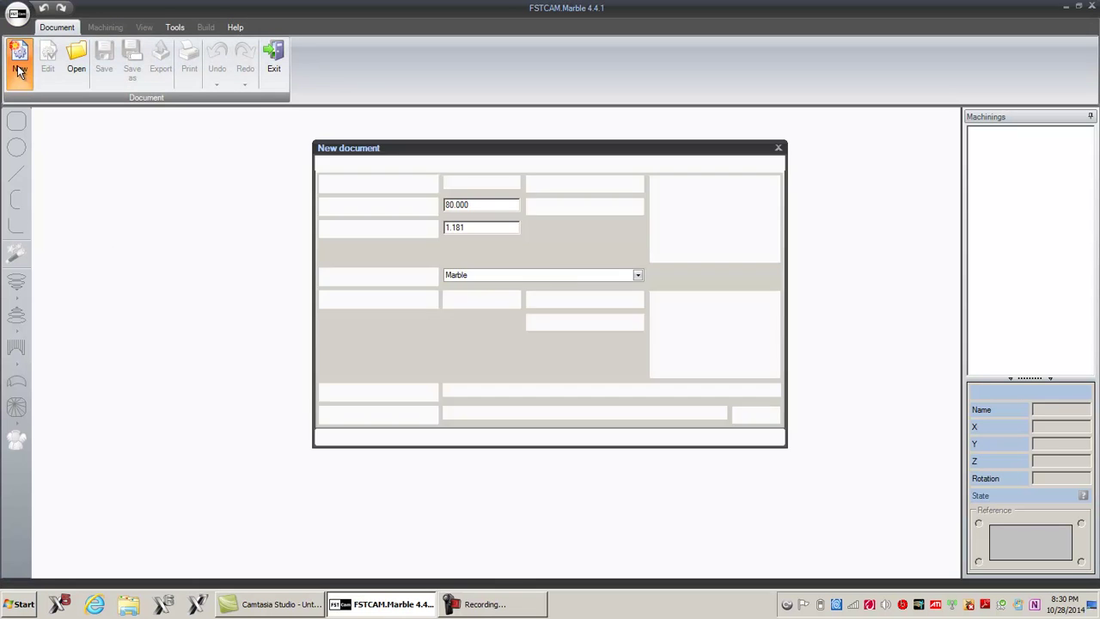
drag(477, 182, 374, 183)
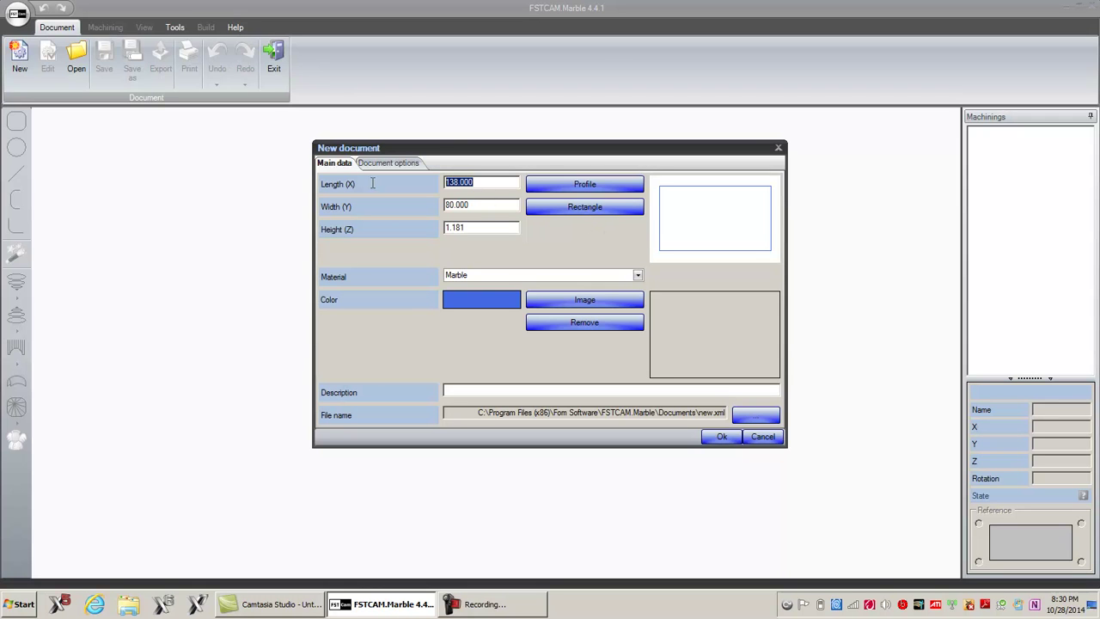
text(60)
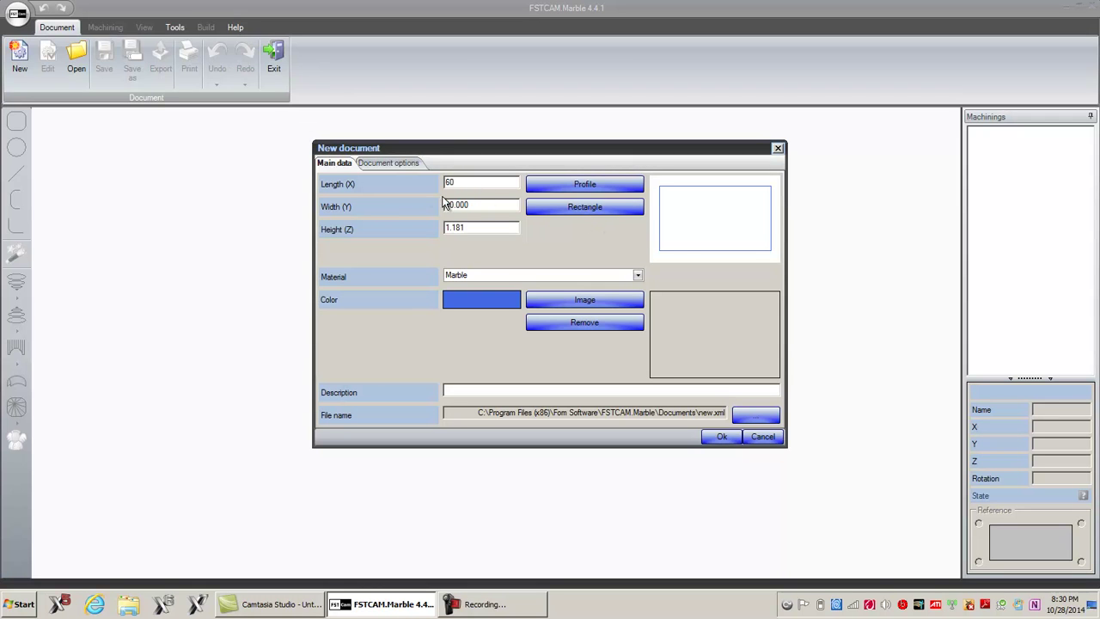
drag(475, 204, 390, 212)
text(10)
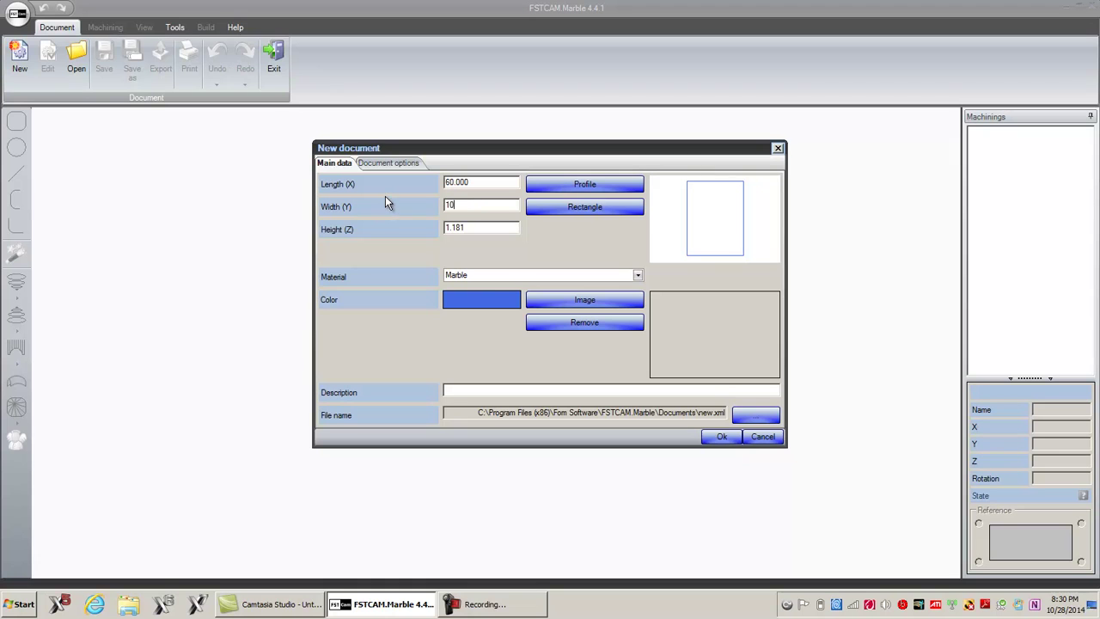
key(Return)
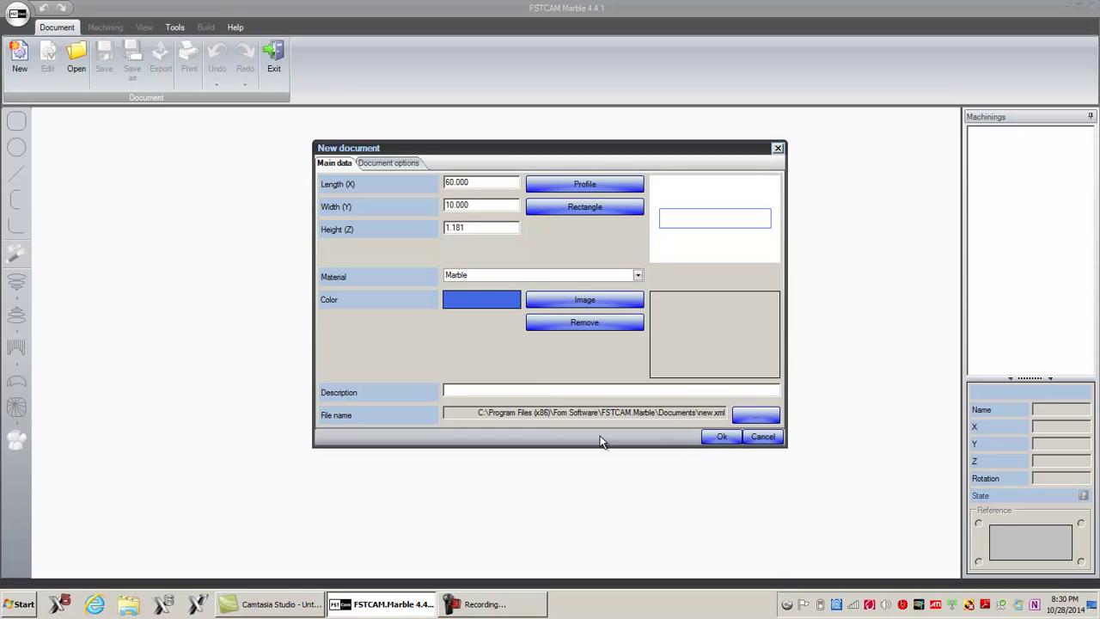
click(718, 436)
click(559, 347)
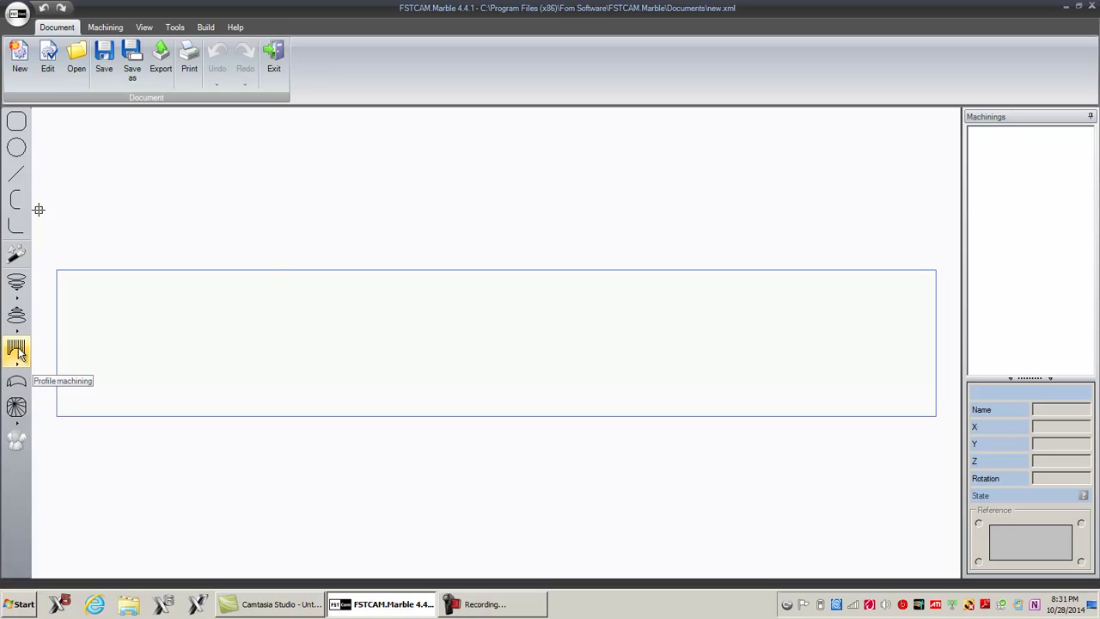
Add a line-type profile machining with a length of 48 and assign the 1 - Disc tool to it.
click(20, 353)
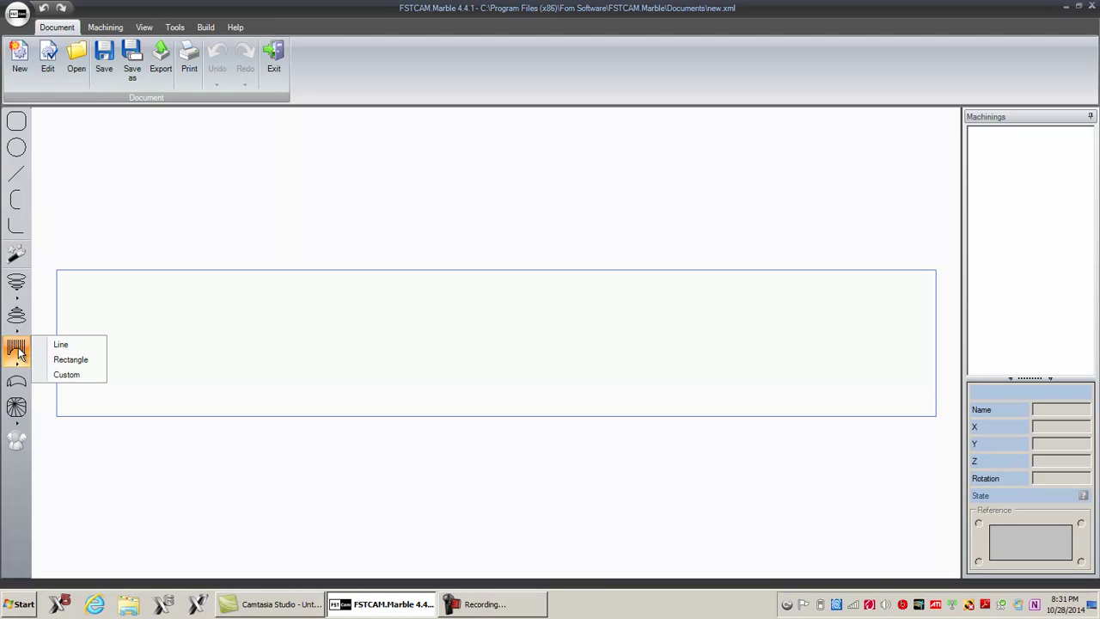
click(67, 346)
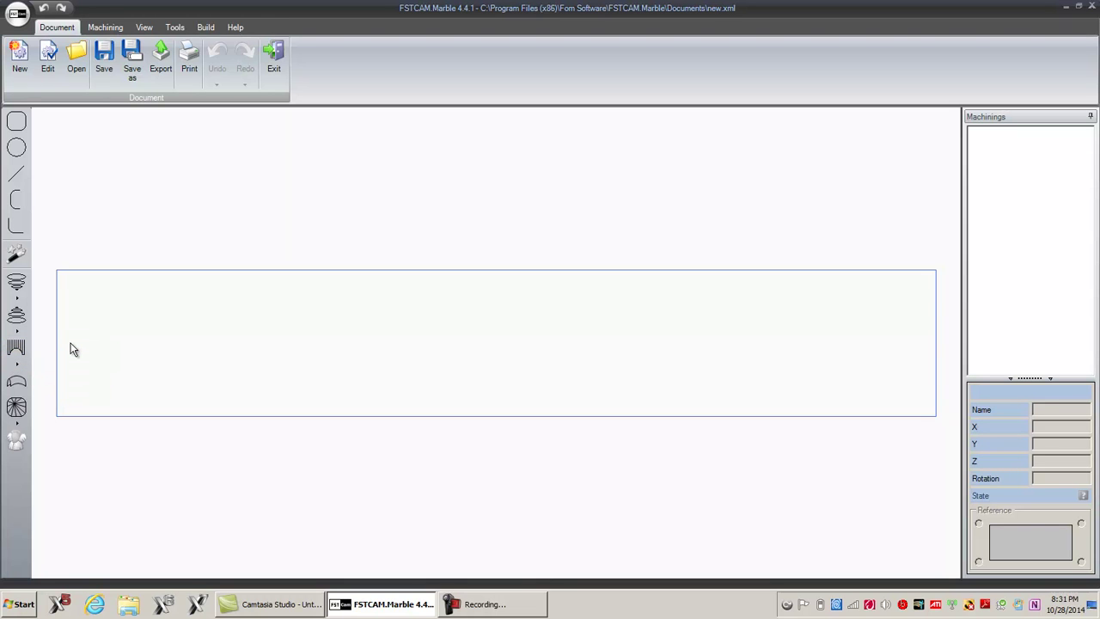
click(73, 349)
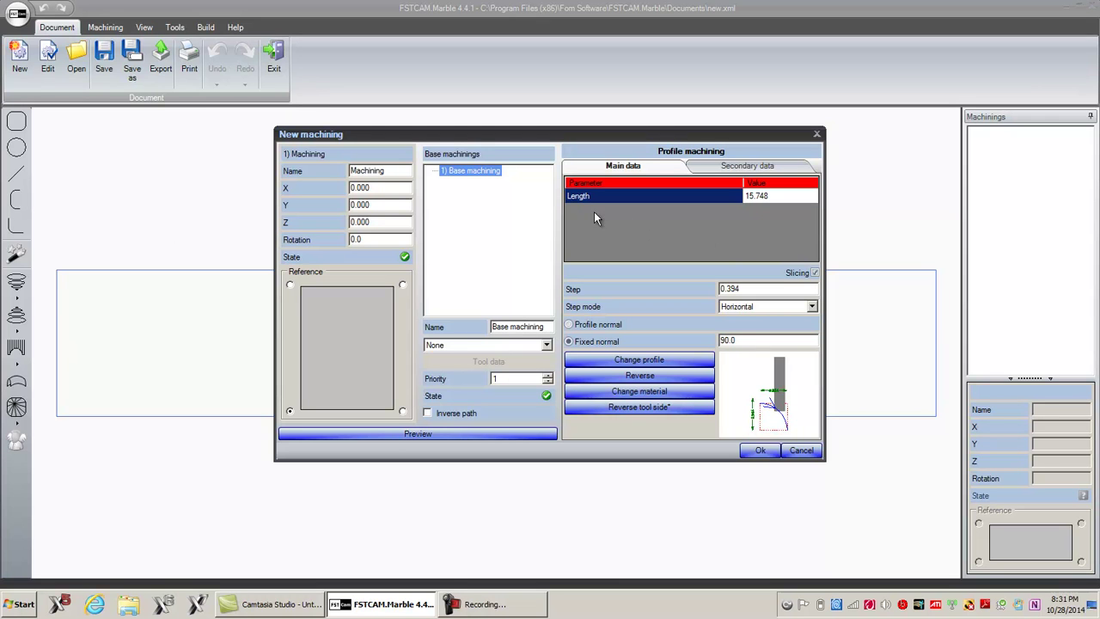
click(769, 195)
click(770, 196)
double_click(772, 195)
text(48)
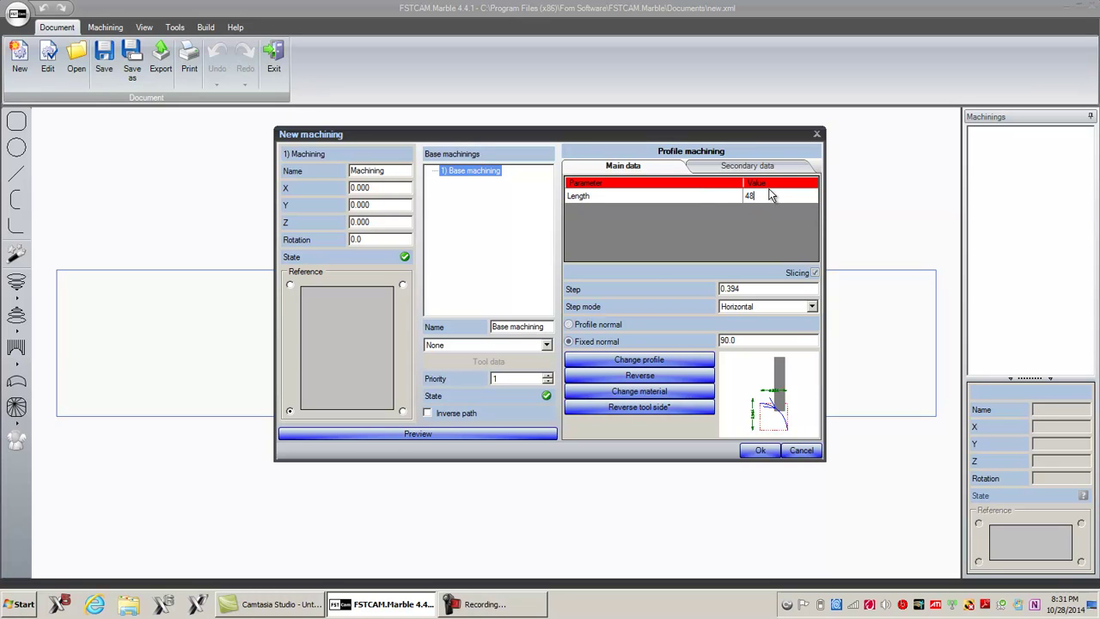
key(Return)
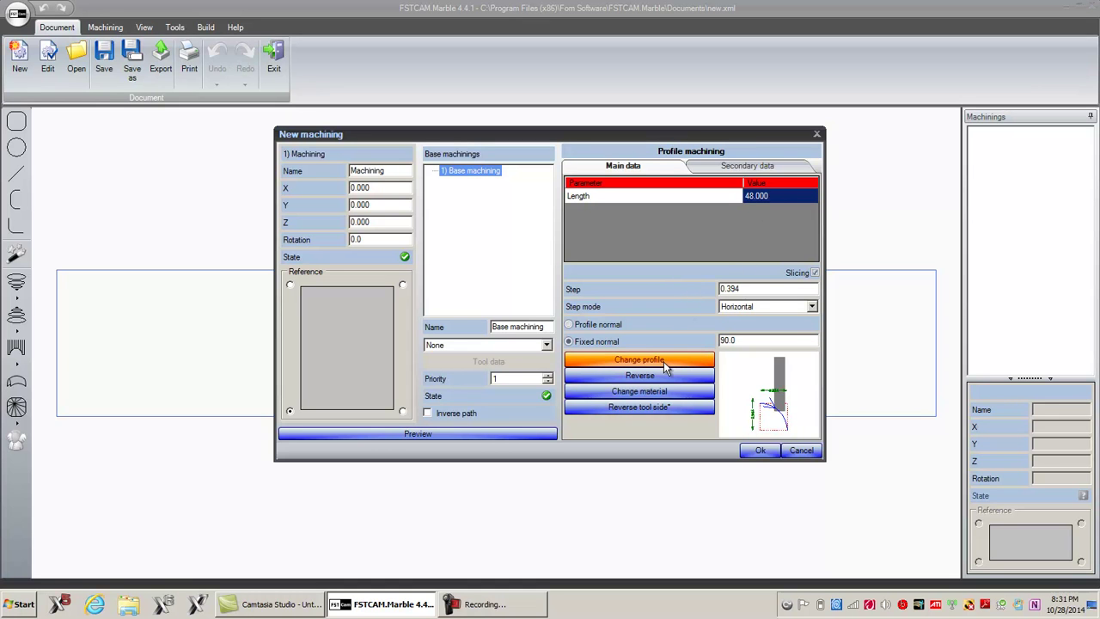
click(542, 345)
click(484, 367)
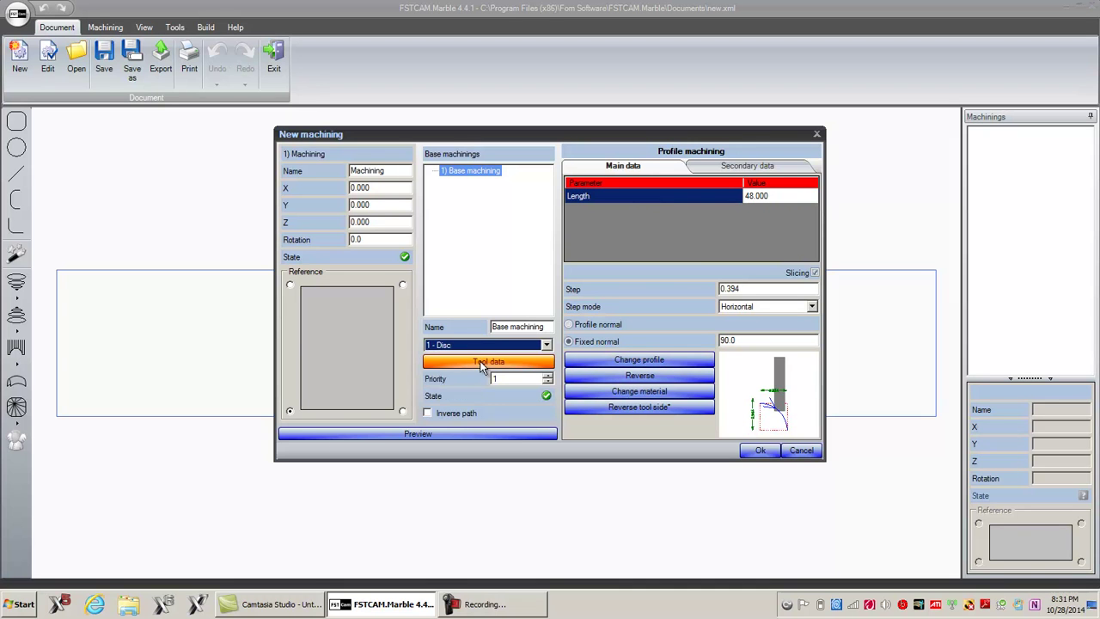
Open the machining's profile for editing in a maximized window and delete the default arc.
click(585, 366)
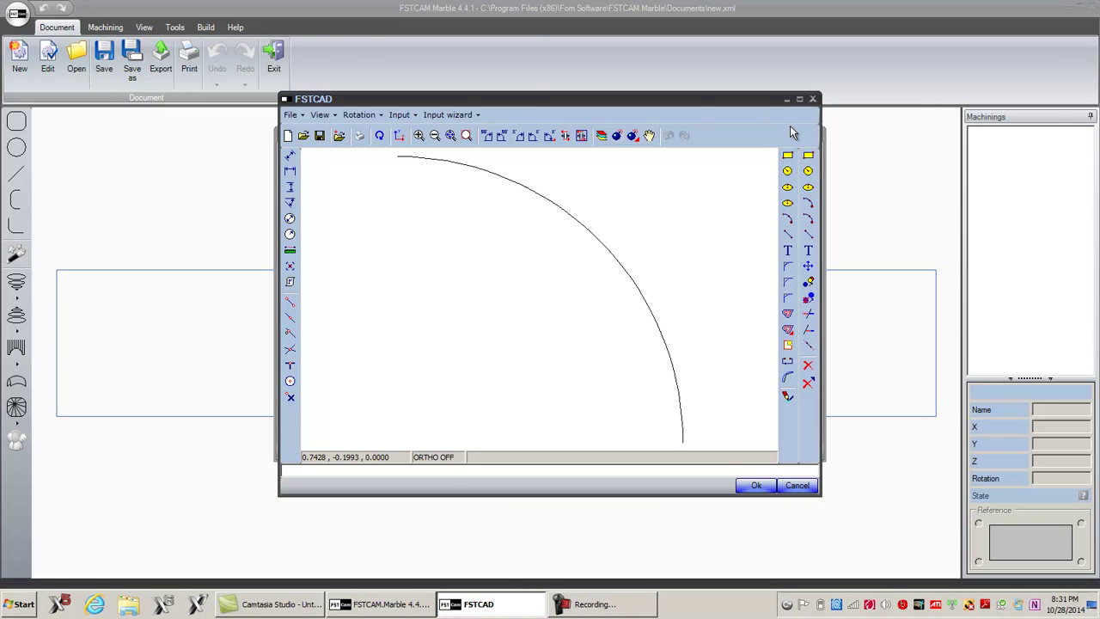
click(799, 100)
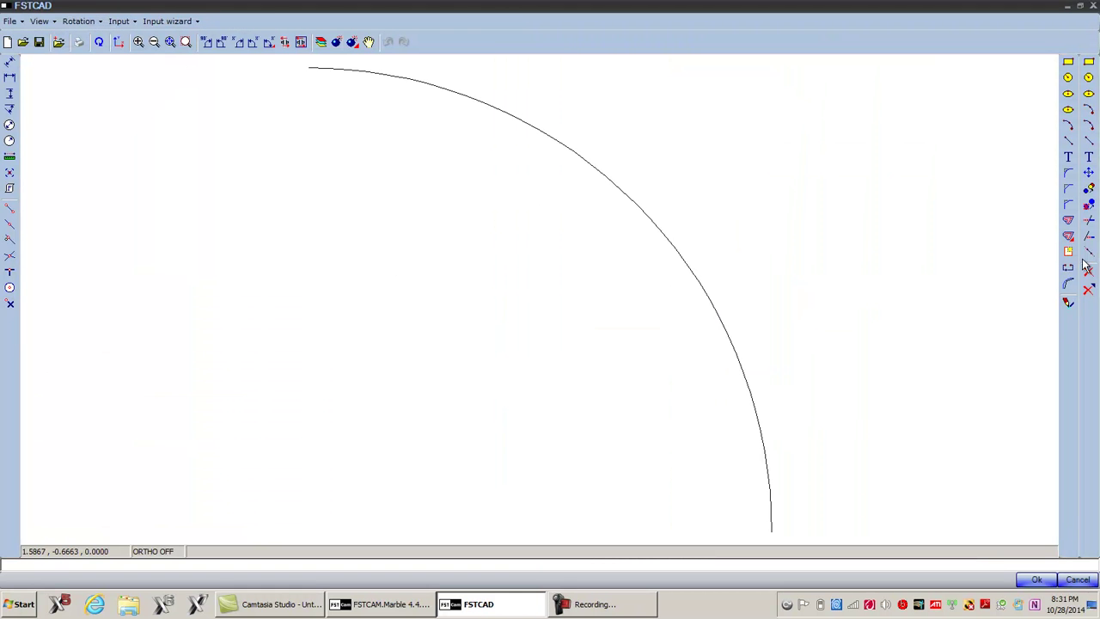
click(1088, 272)
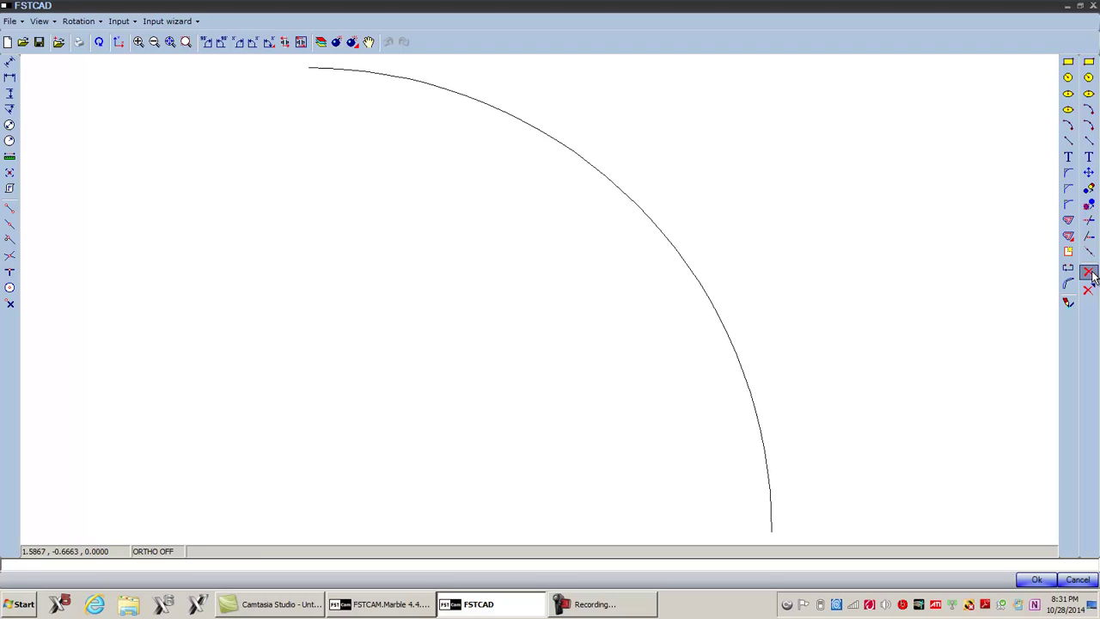
click(742, 361)
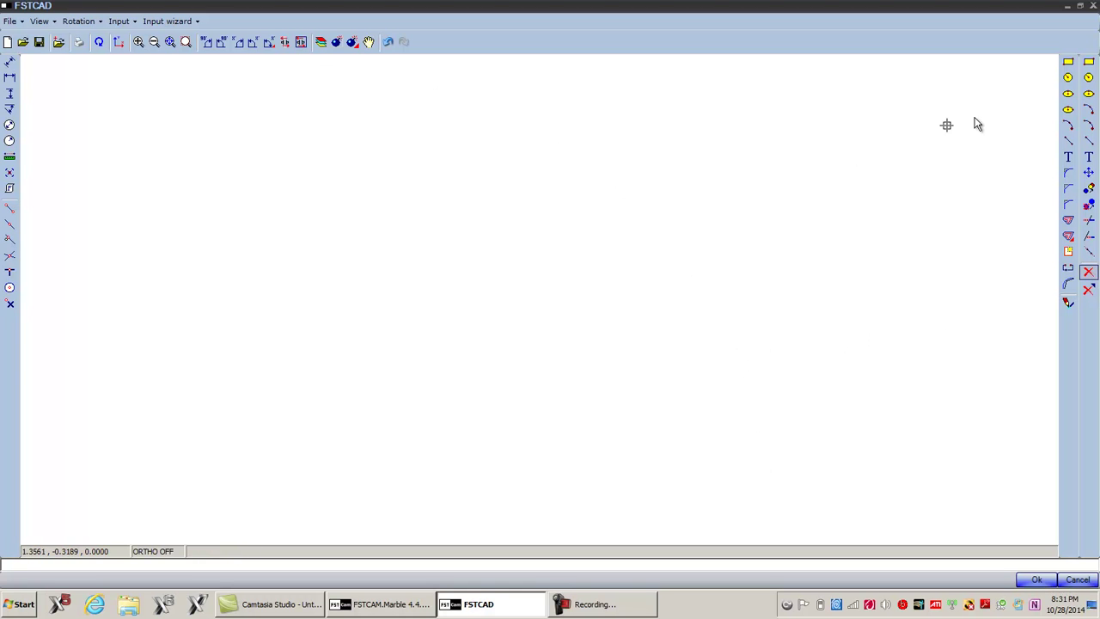
Start the profile with a vertical line drawn 1.181 upward, with ortho mode on.
click(1089, 142)
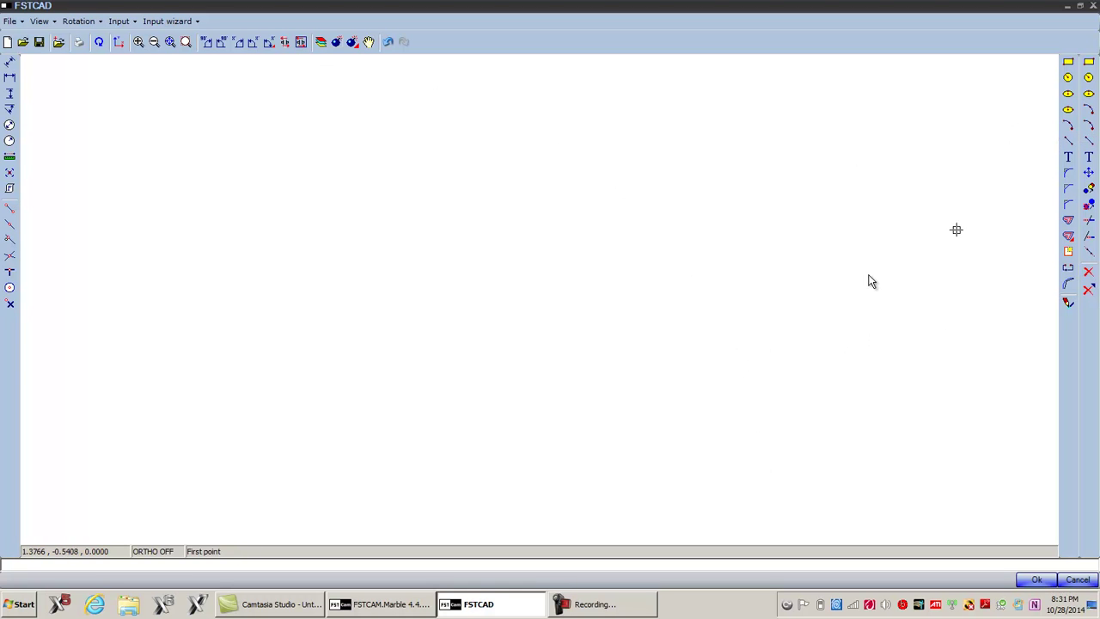
click(79, 513)
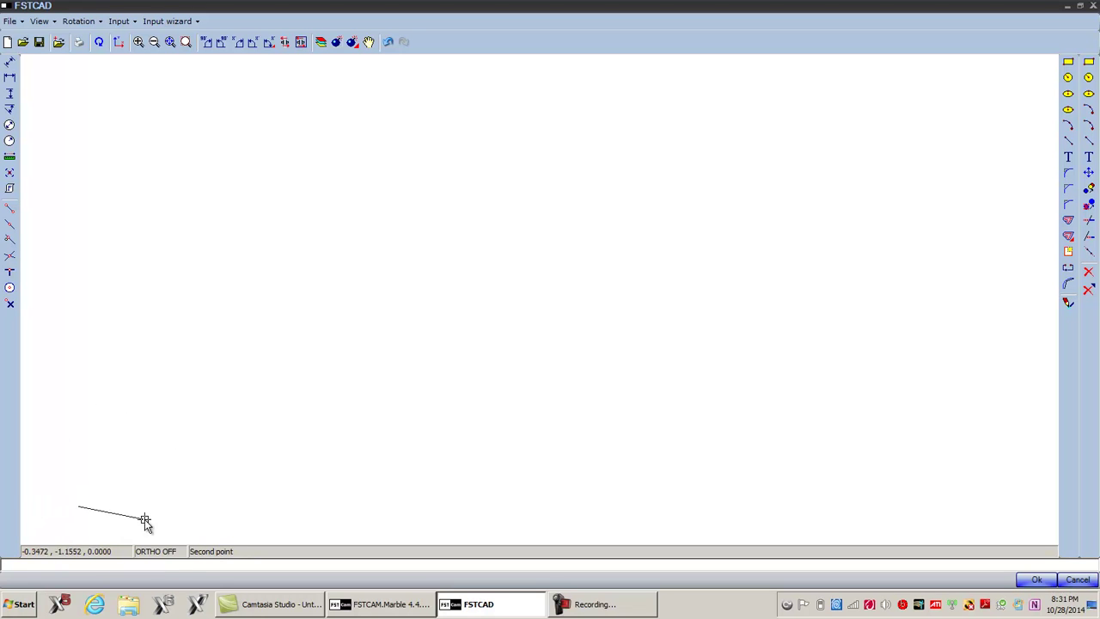
click(168, 554)
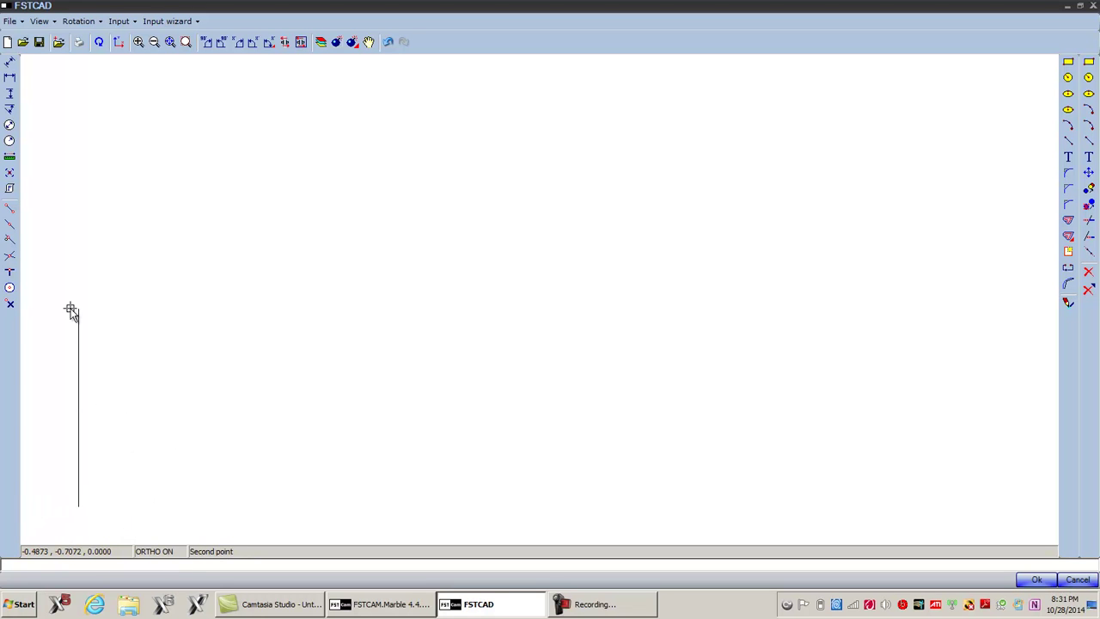
text(1.181)
key(Return)
Continue the line from the top of the vertical edge with a horizontal segment 1 long.
scroll(75, 150, up, 3)
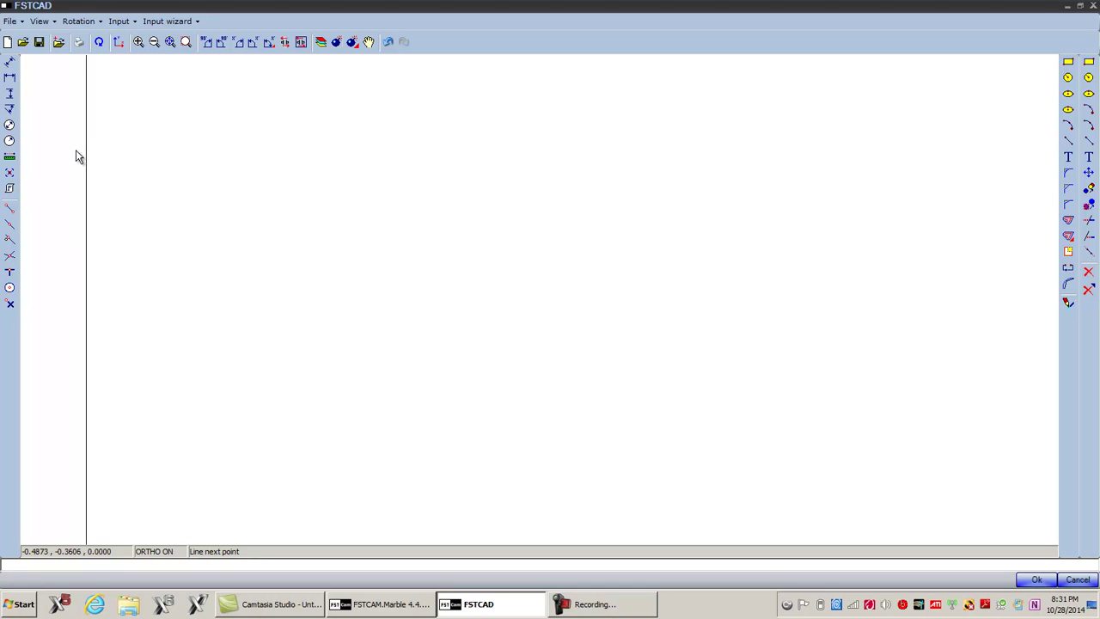
scroll(85, 170, up, 5)
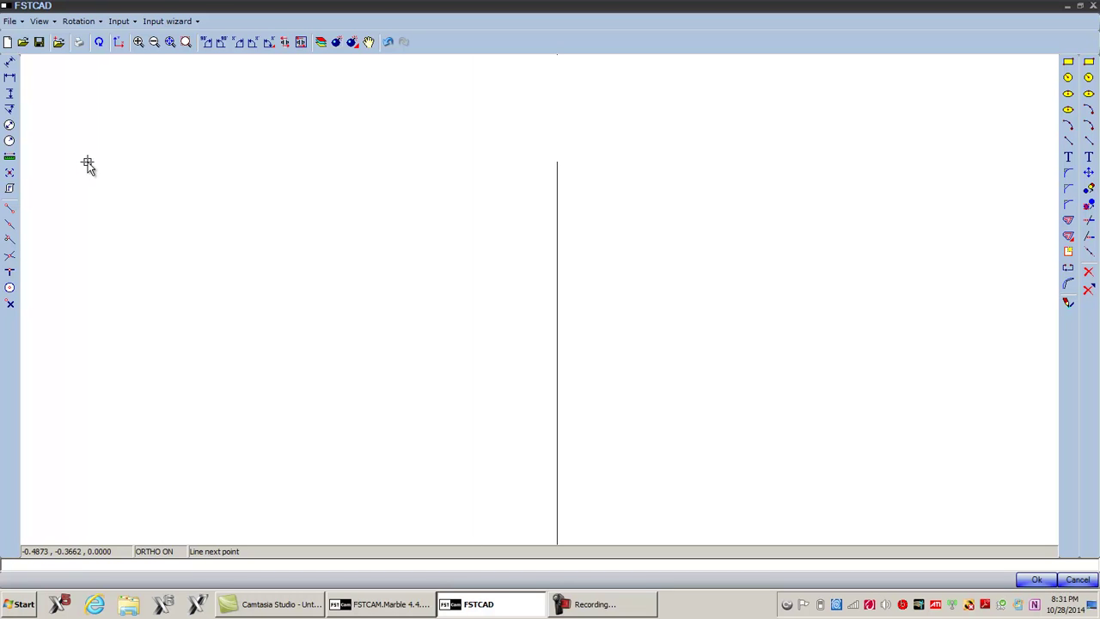
scroll(436, 118, up, 6)
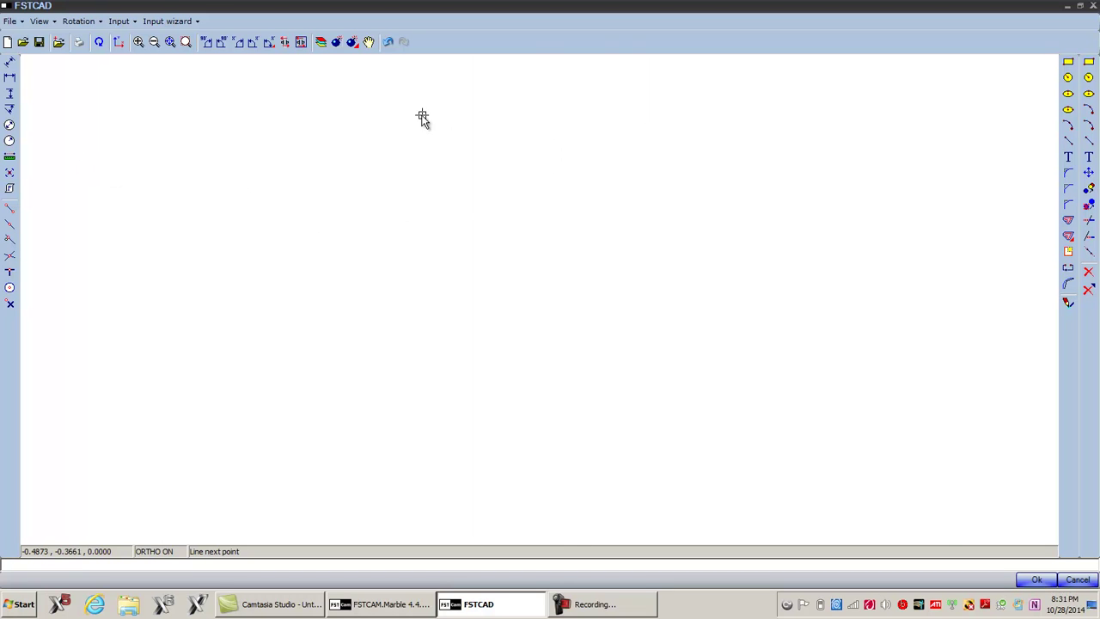
scroll(404, 117, down, 3)
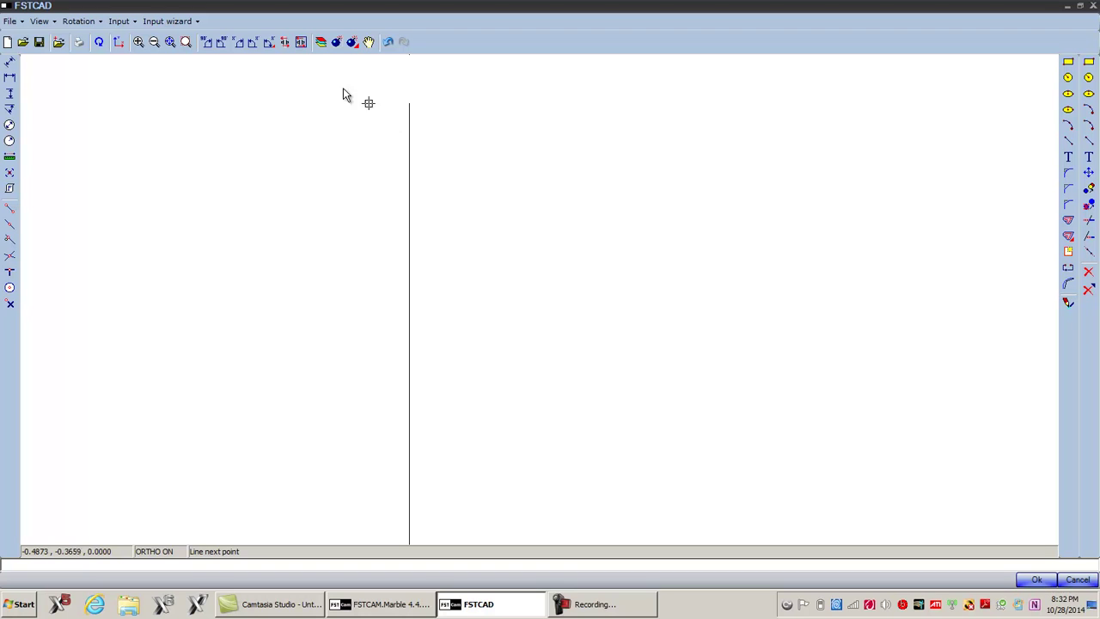
click(171, 41)
click(154, 41)
click(154, 41)
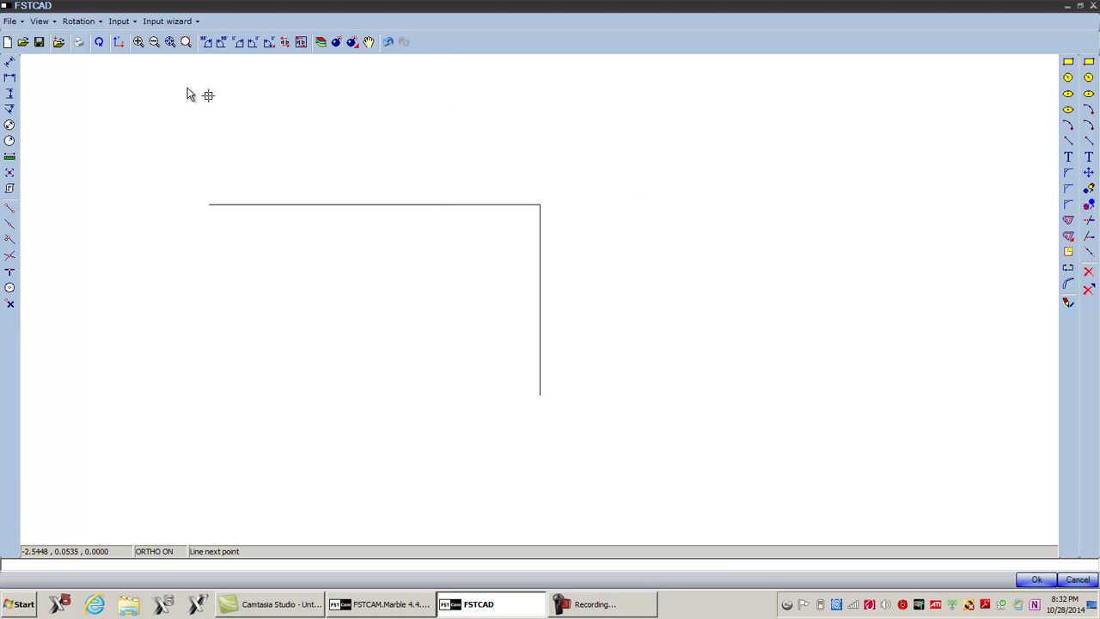
click(154, 41)
click(154, 41)
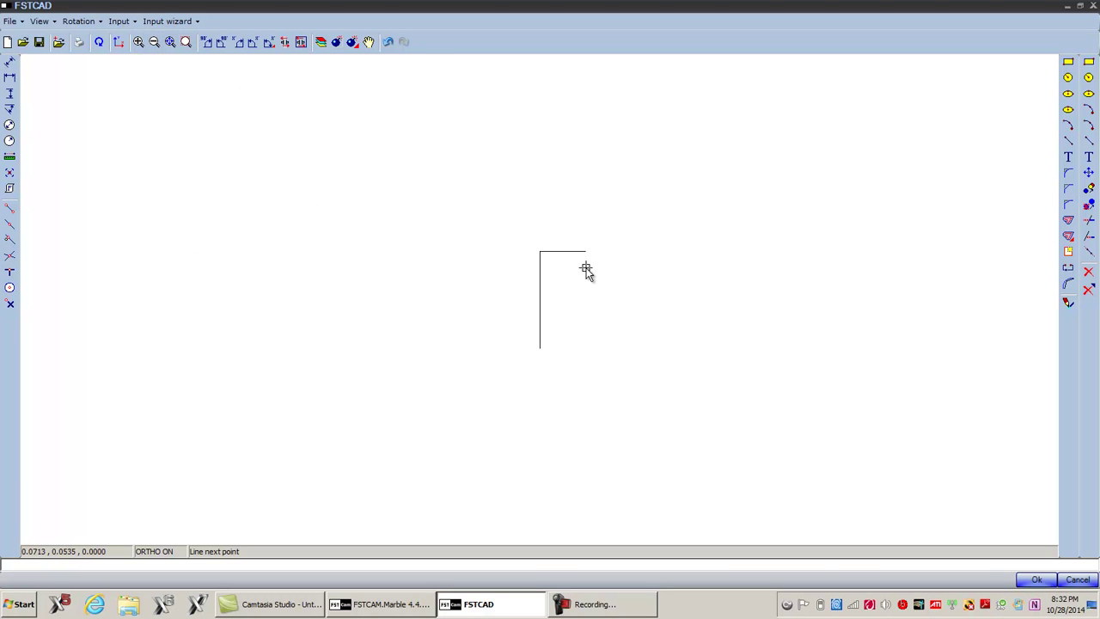
text(1)
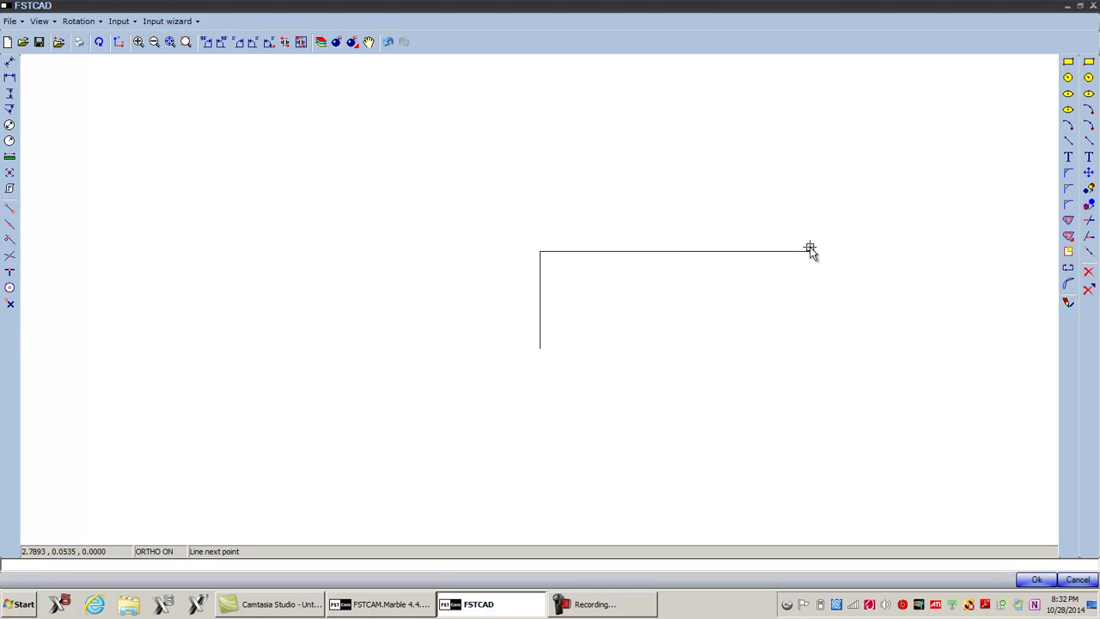
key(Return)
Extend the top edge to about 8 in total and finish with a downward vertical edge matching the first one.
scroll(830, 233, down, 5)
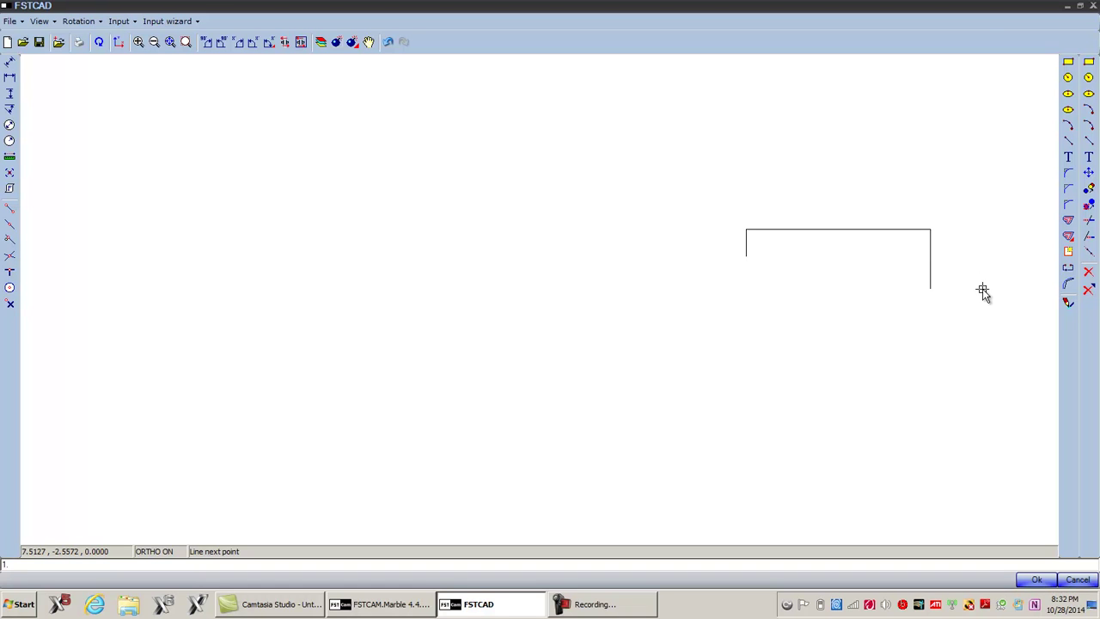
key(Return)
key(Escape)
click(170, 42)
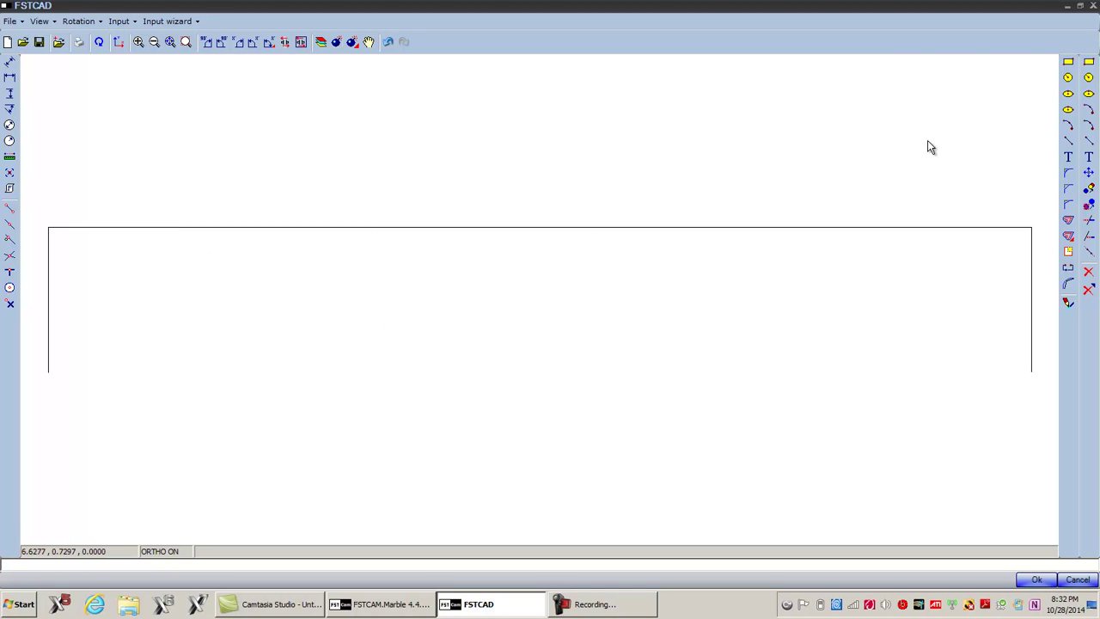
Draw a vertical construction line about 0.75 long downward from the midpoint of the middle top segment.
click(1088, 141)
click(9, 224)
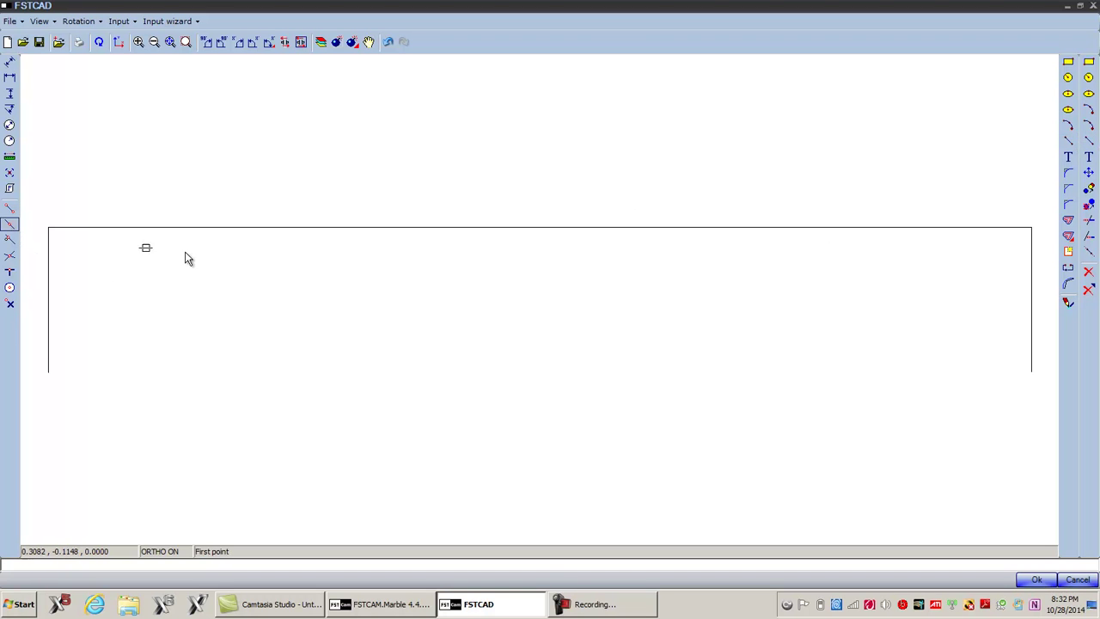
click(540, 229)
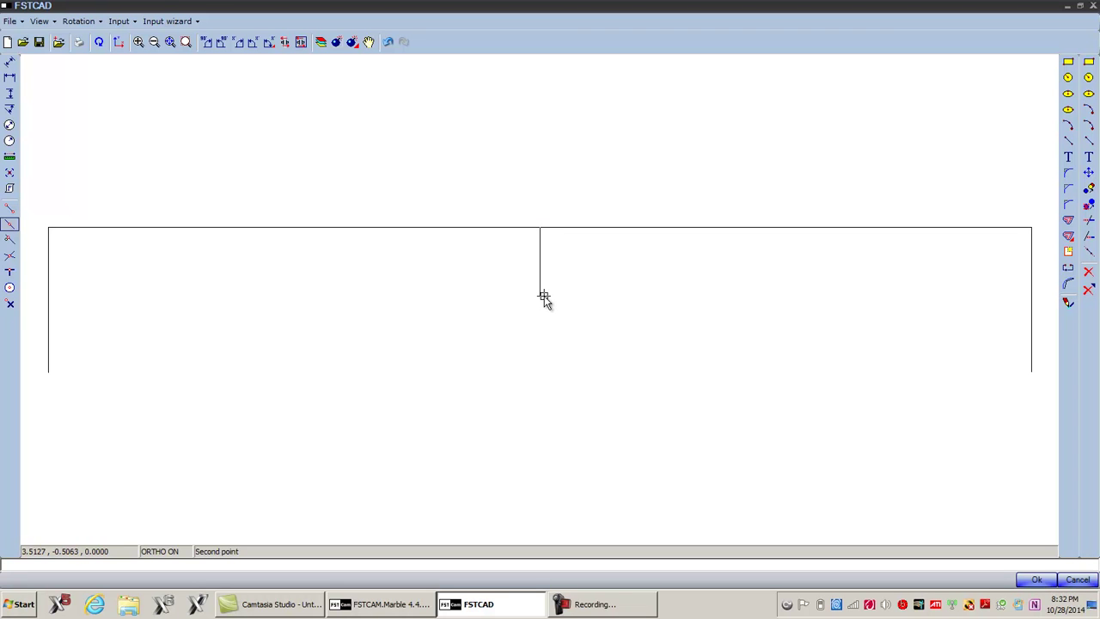
key(Return)
key(Escape)
Draw a three-point arc between the middle top segment's endpoints, passing through the lower end of the construction line.
click(1089, 111)
click(10, 209)
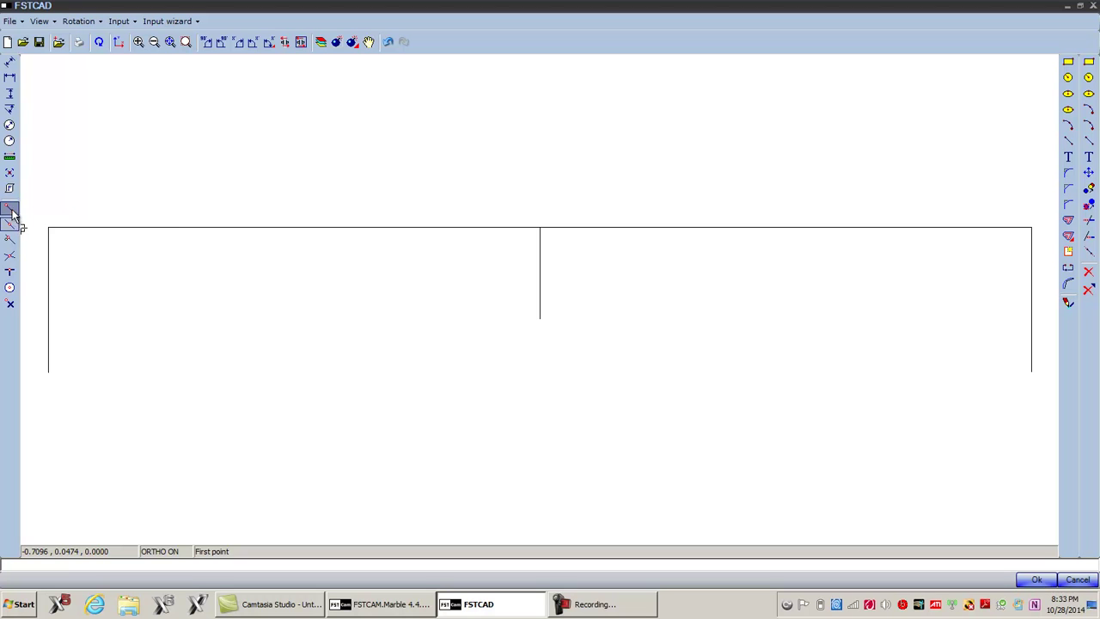
click(171, 227)
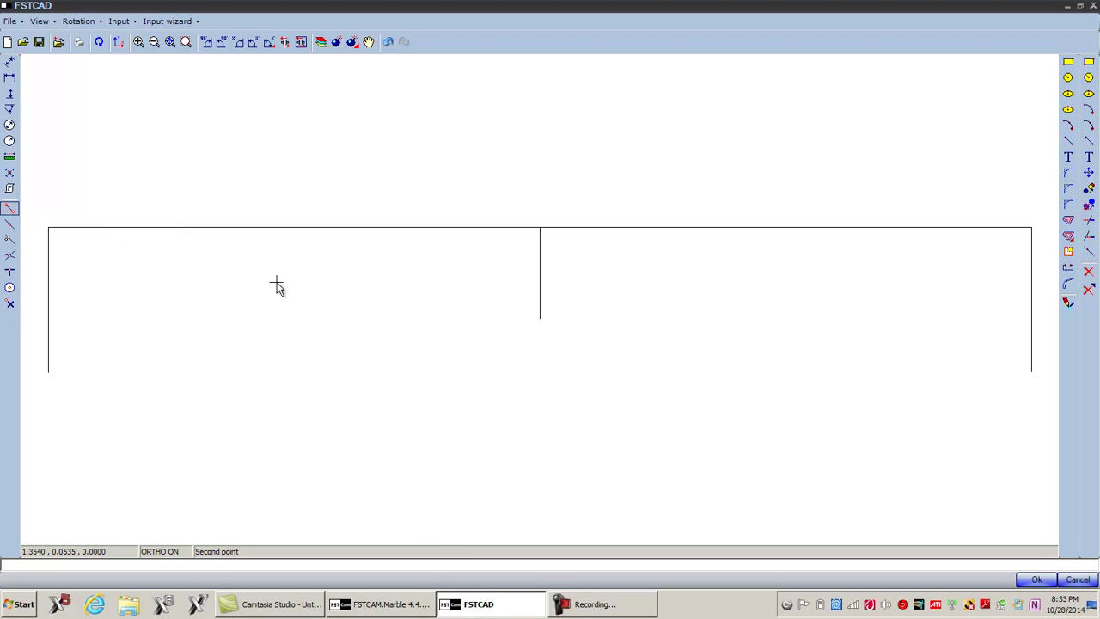
click(539, 320)
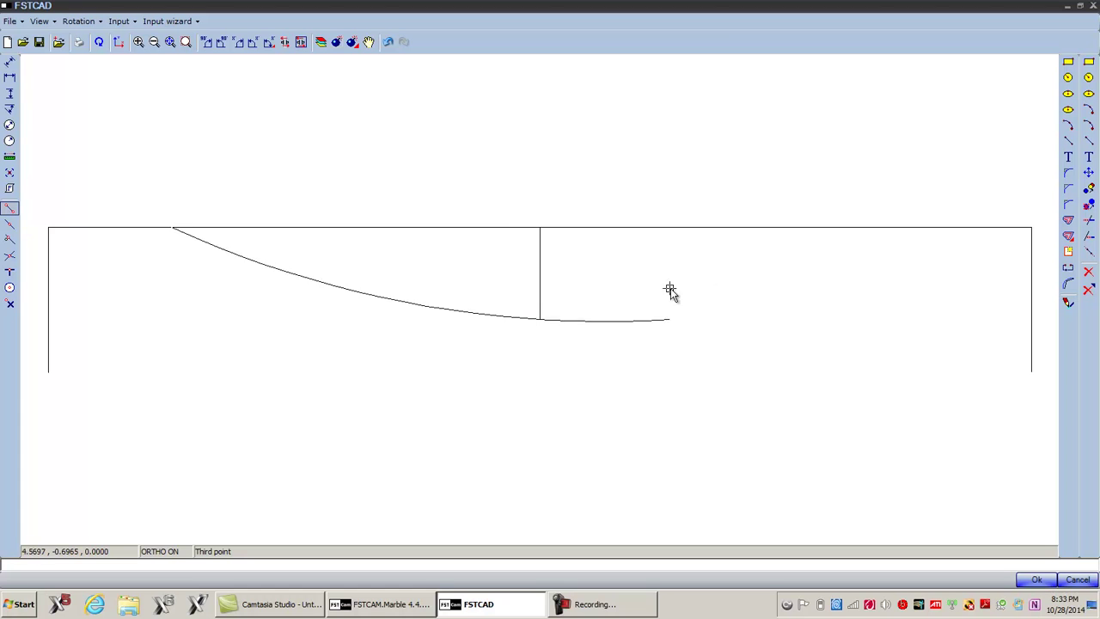
click(908, 228)
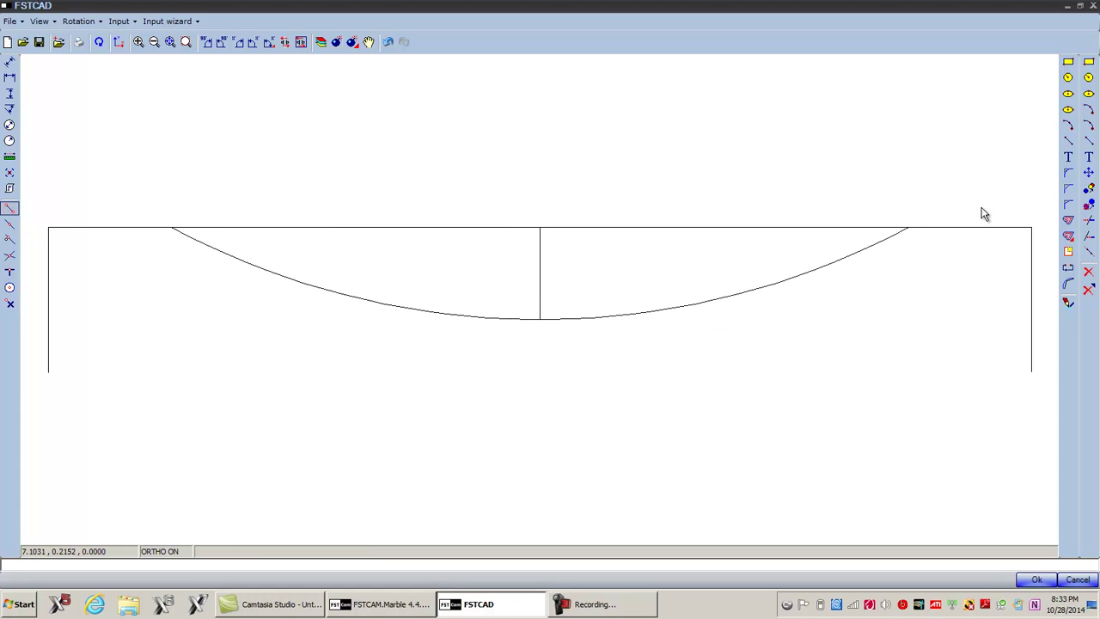
Delete the middle top segment spanning the arc.
click(1087, 271)
click(563, 228)
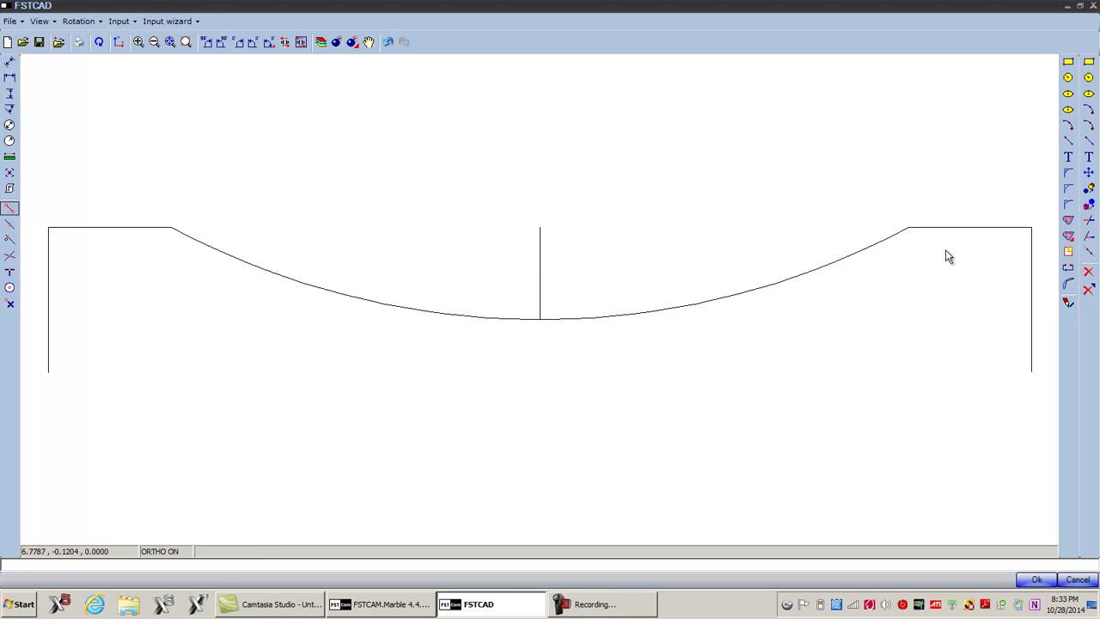
Delete the vertical edges at both ends of the profile and the vertical construction line in the middle.
click(1086, 273)
click(1031, 286)
click(540, 253)
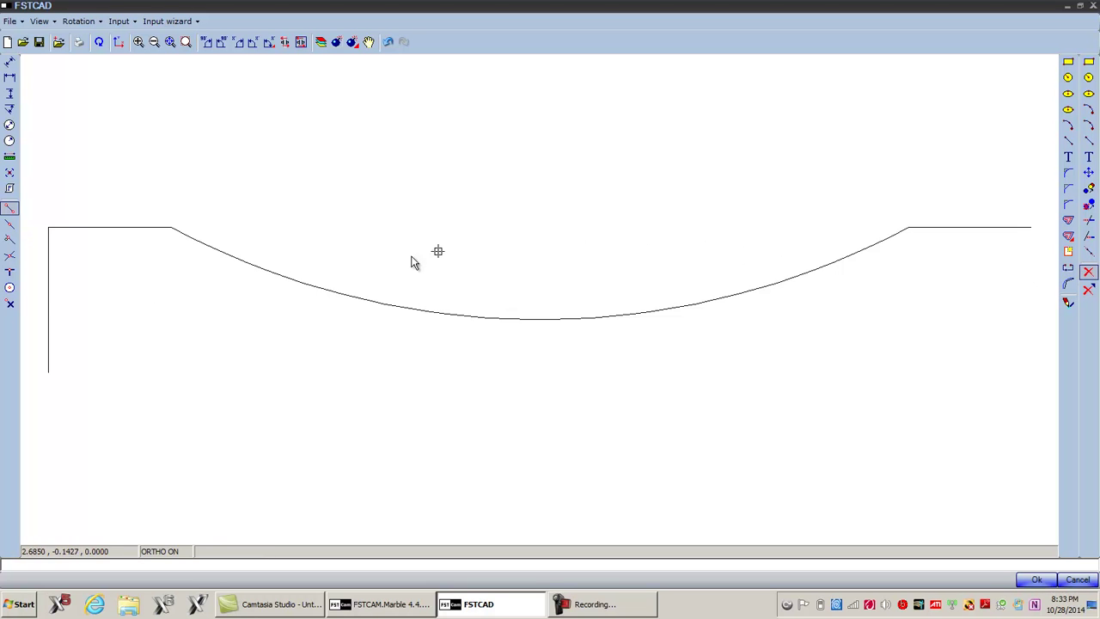
click(49, 292)
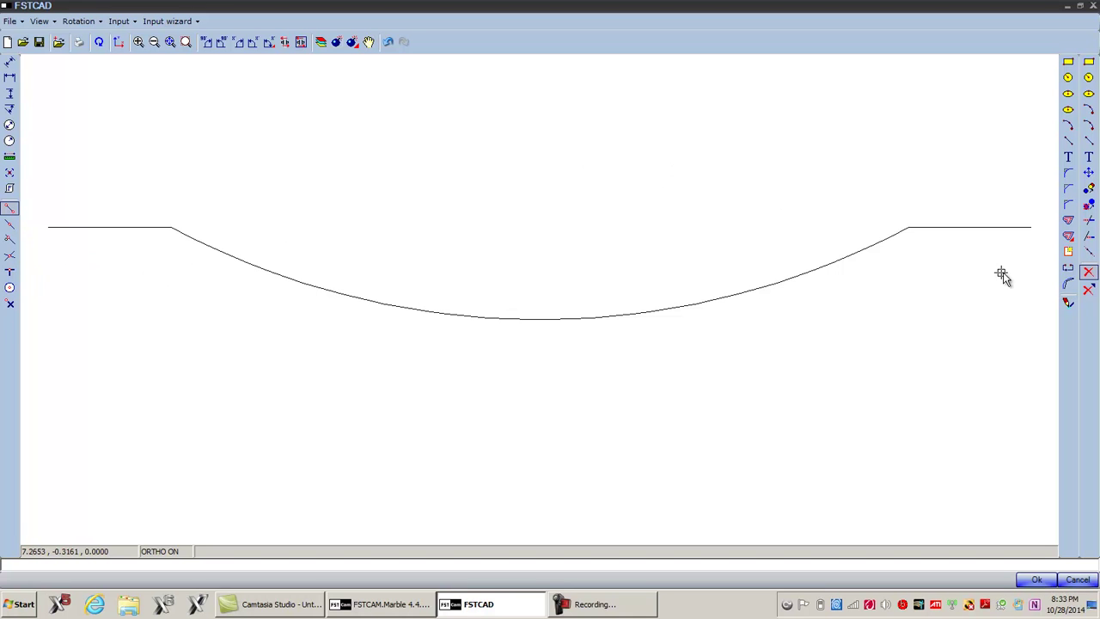
Set the drawing origin at the right-hand end of the profile and accept the drawing as the machining profile.
click(1087, 174)
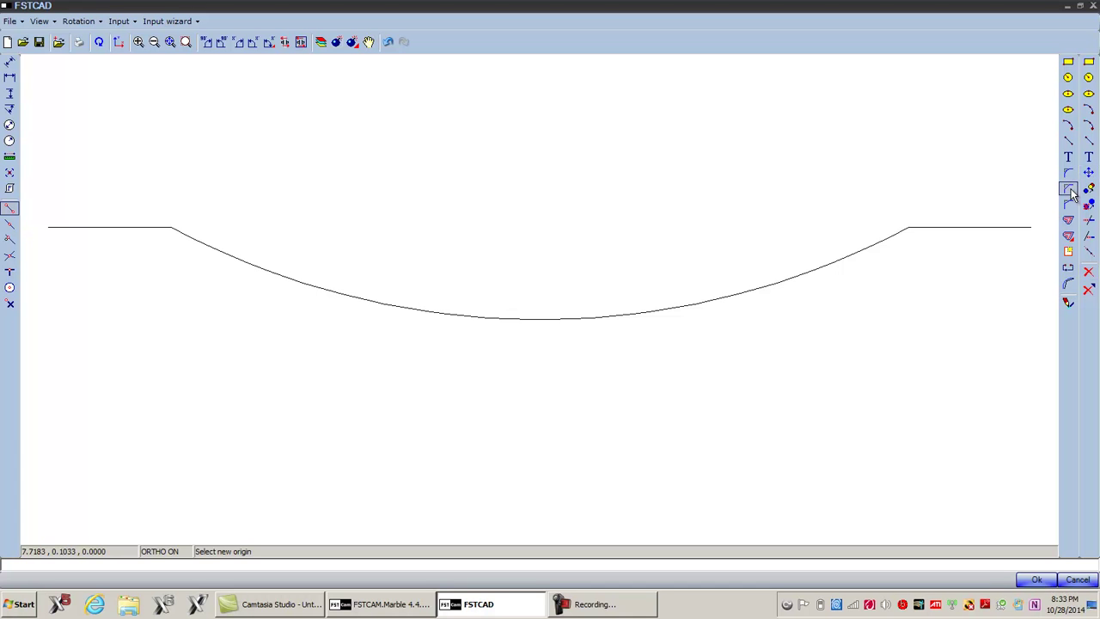
click(1032, 227)
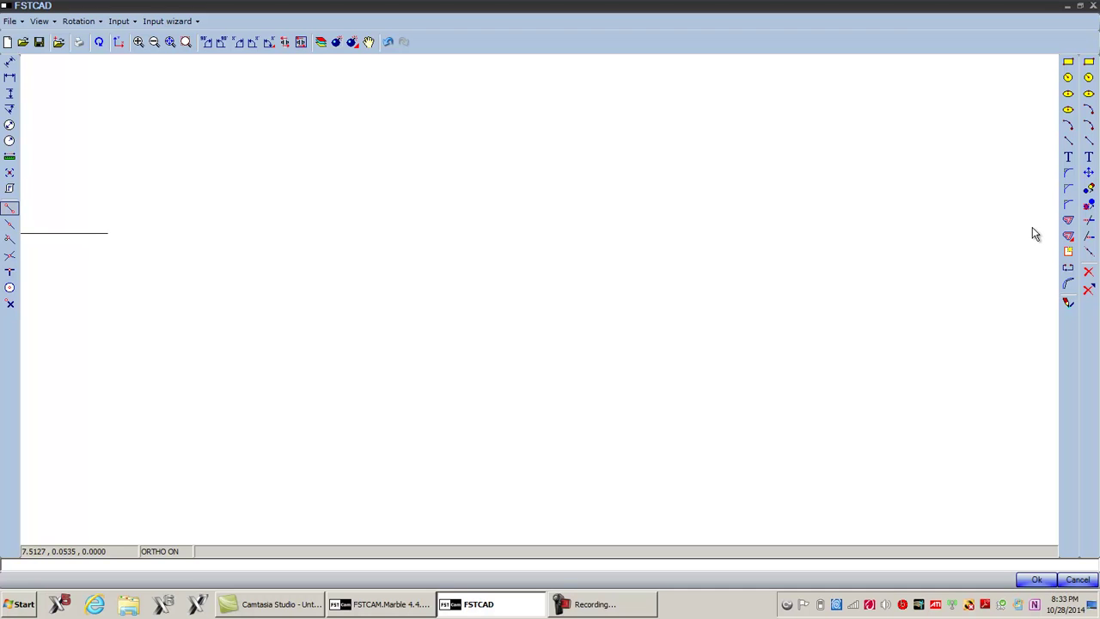
click(170, 43)
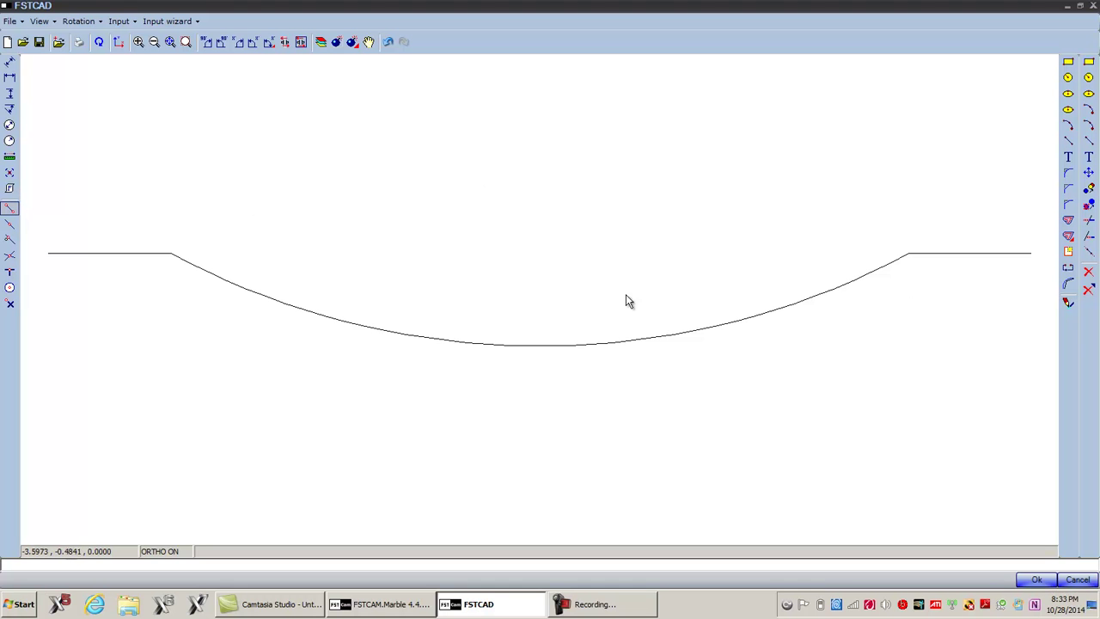
click(1048, 582)
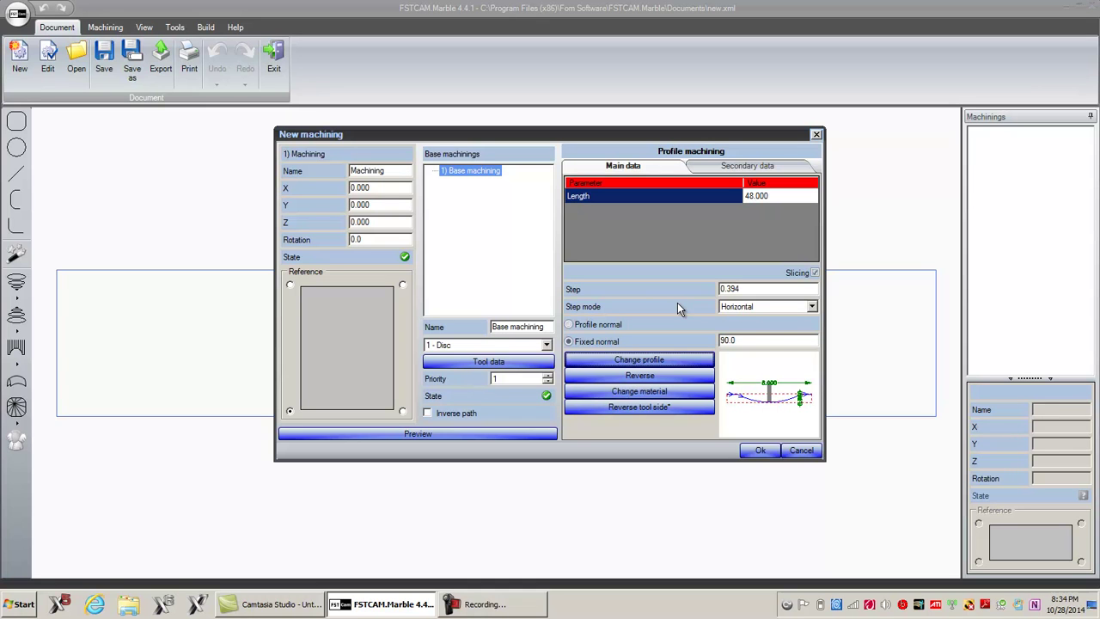
Set the profile machining's slicing step to 0.25, keeping the Horizontal step mode.
double_click(743, 288)
text(.25)
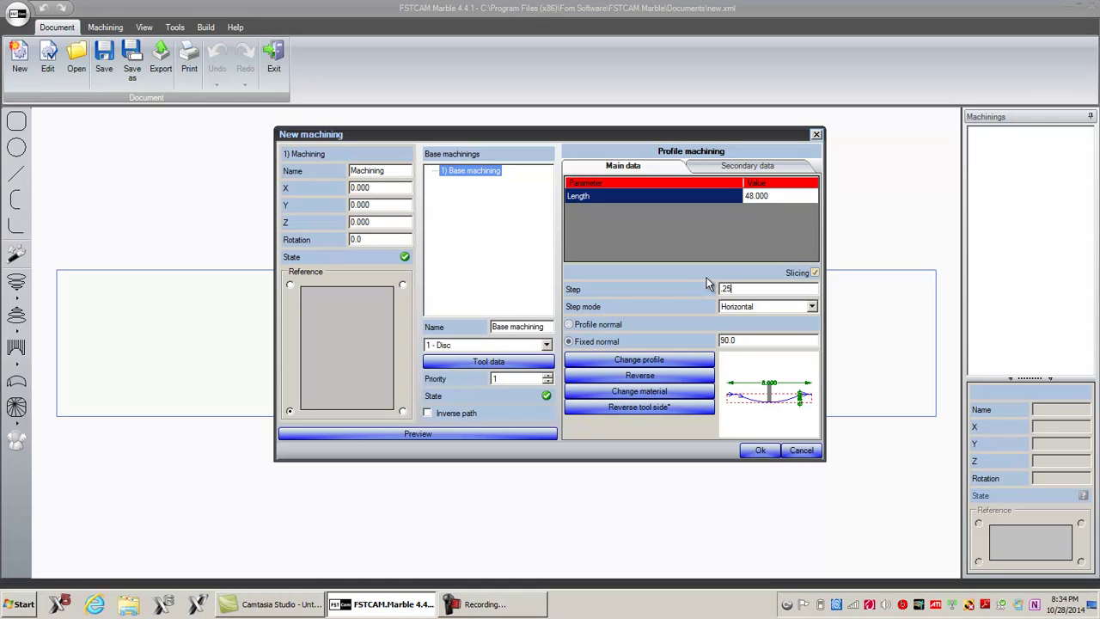
click(731, 308)
click(736, 308)
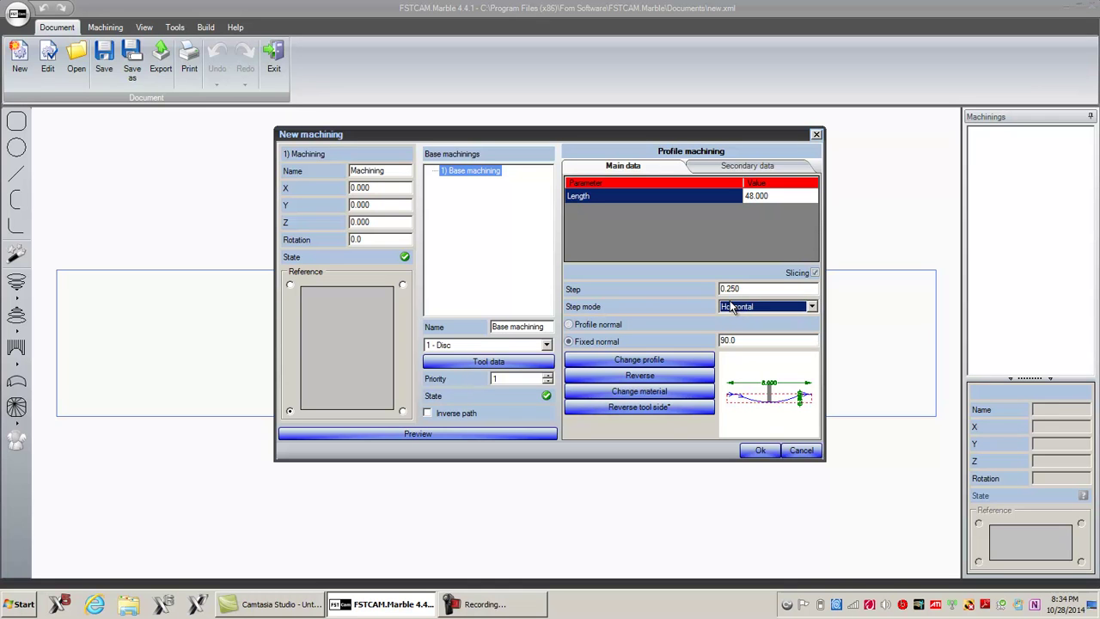
Set the exit distance to 0.1 in the secondary data and accept the new machining.
click(713, 168)
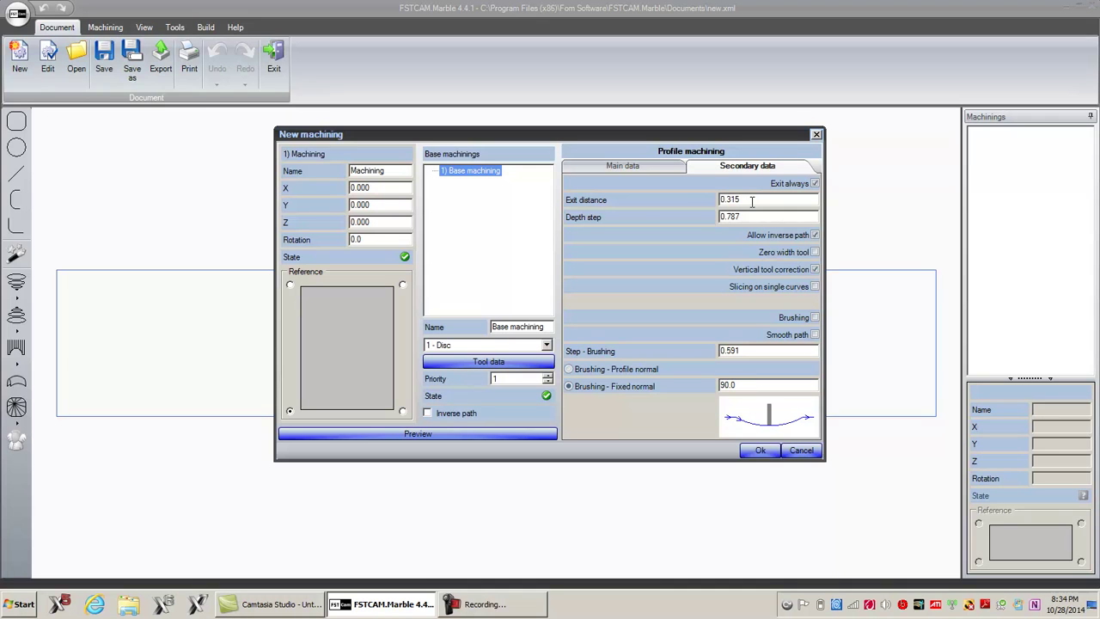
text(.12)
key(Tab)
click(613, 165)
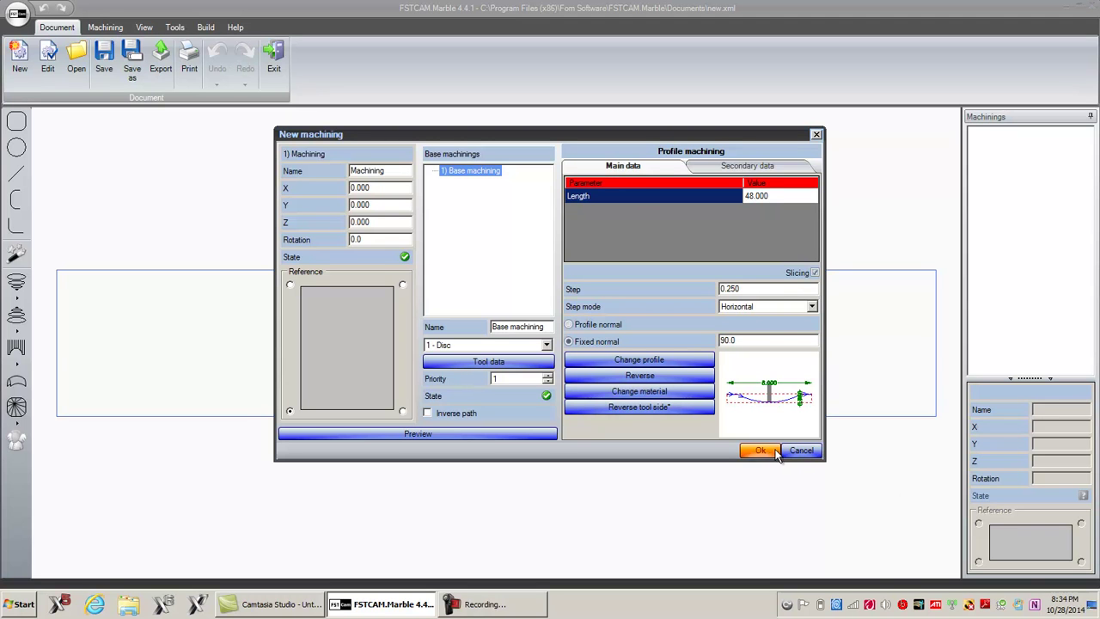
click(761, 447)
Position the machining on the slab at X 50 and Y 9.
scroll(353, 471, up, 3)
scroll(354, 469, down, 10)
scroll(363, 480, up, 2)
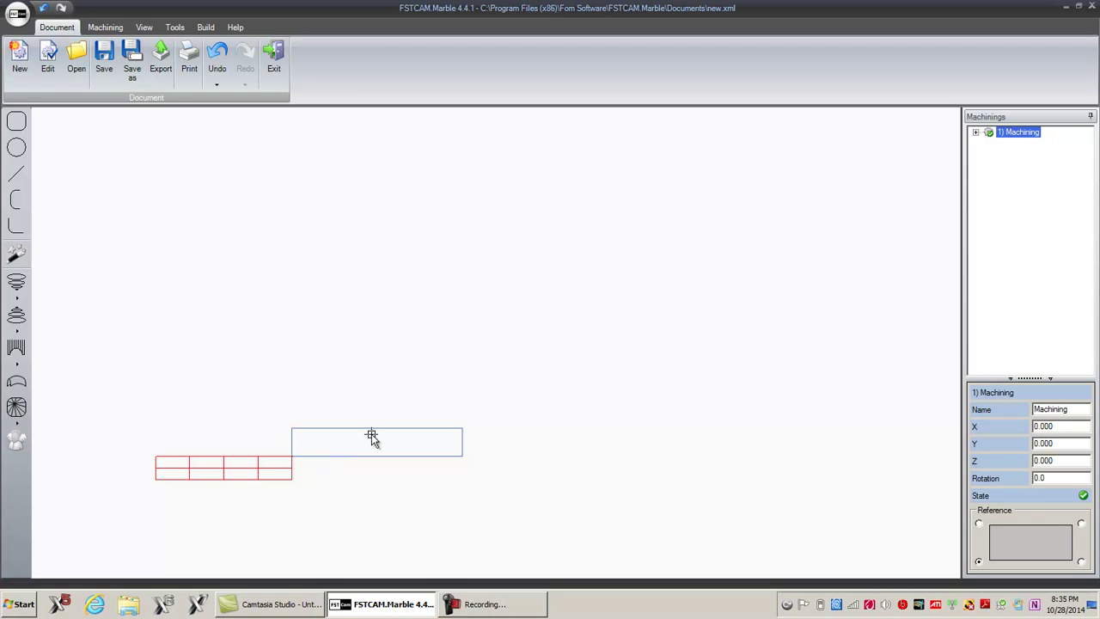
click(1059, 430)
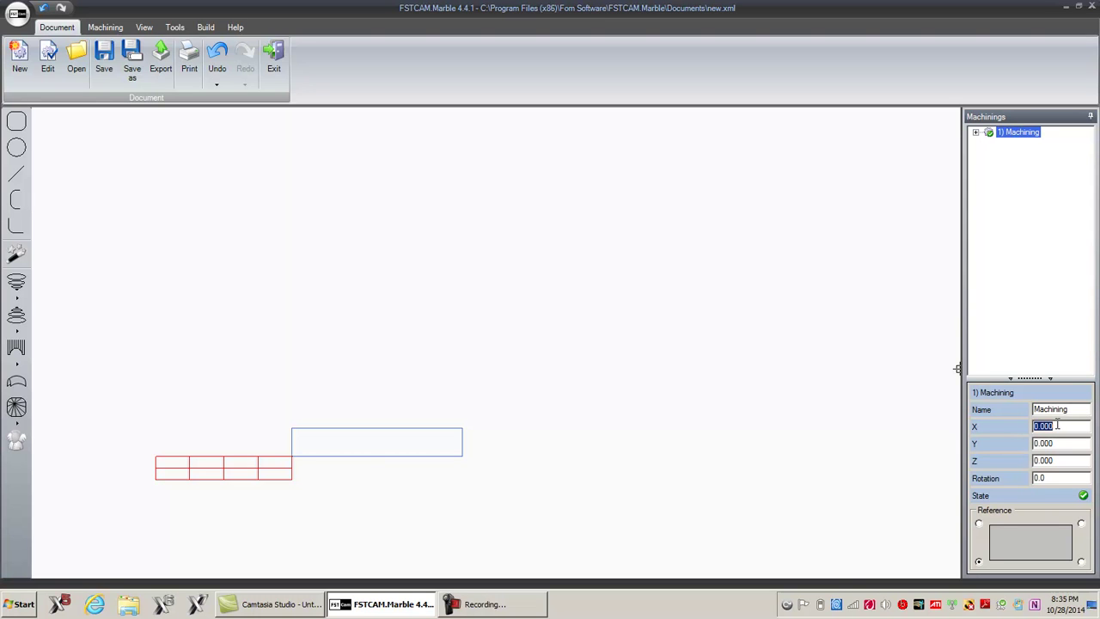
text(50)
key(Return)
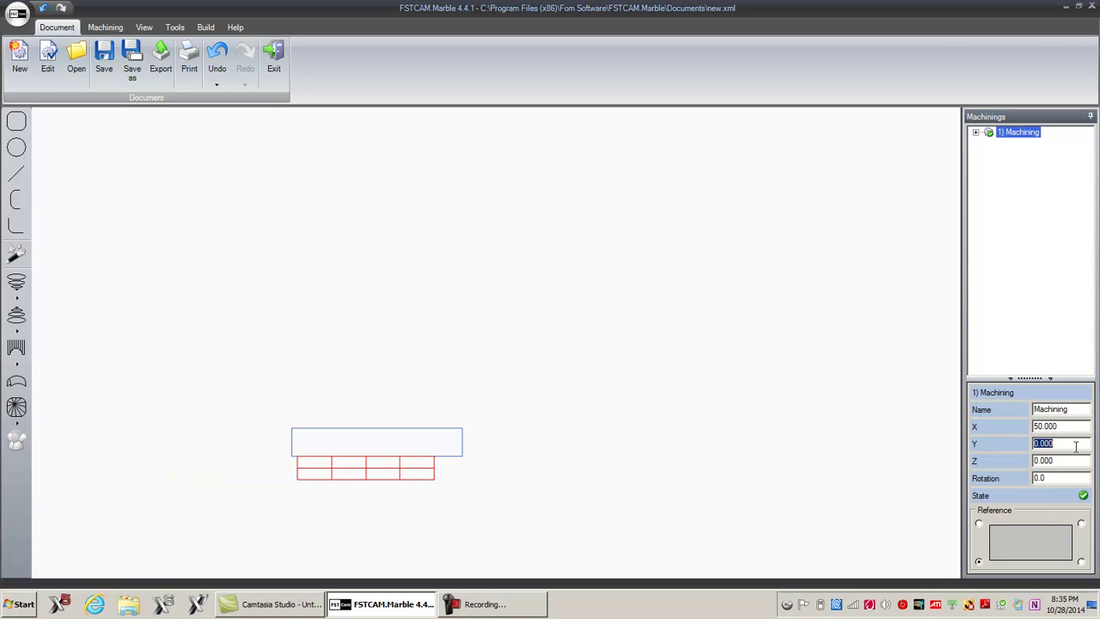
key(Return)
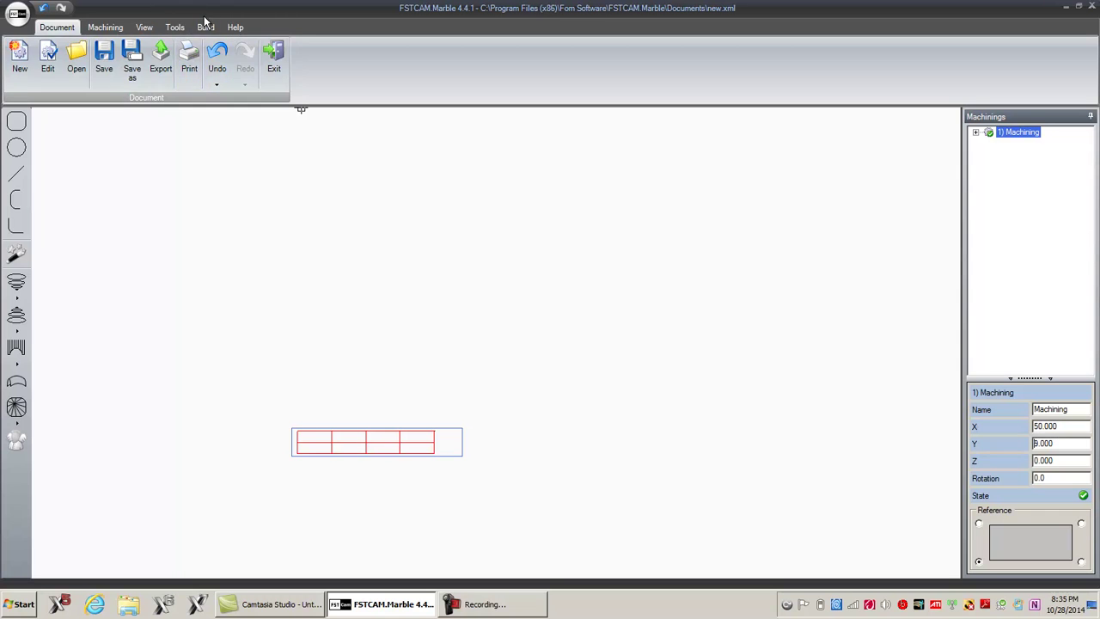
Build the ISO program and simulate the disc cut in isometric view with the slab made semi-transparent, then close the simulation.
click(206, 27)
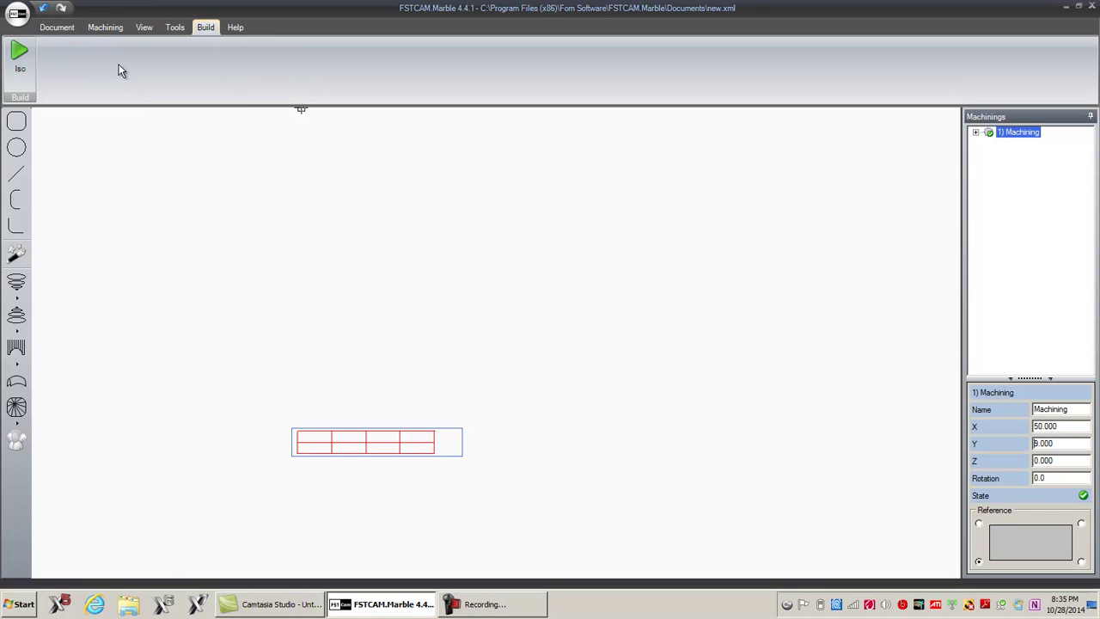
click(20, 62)
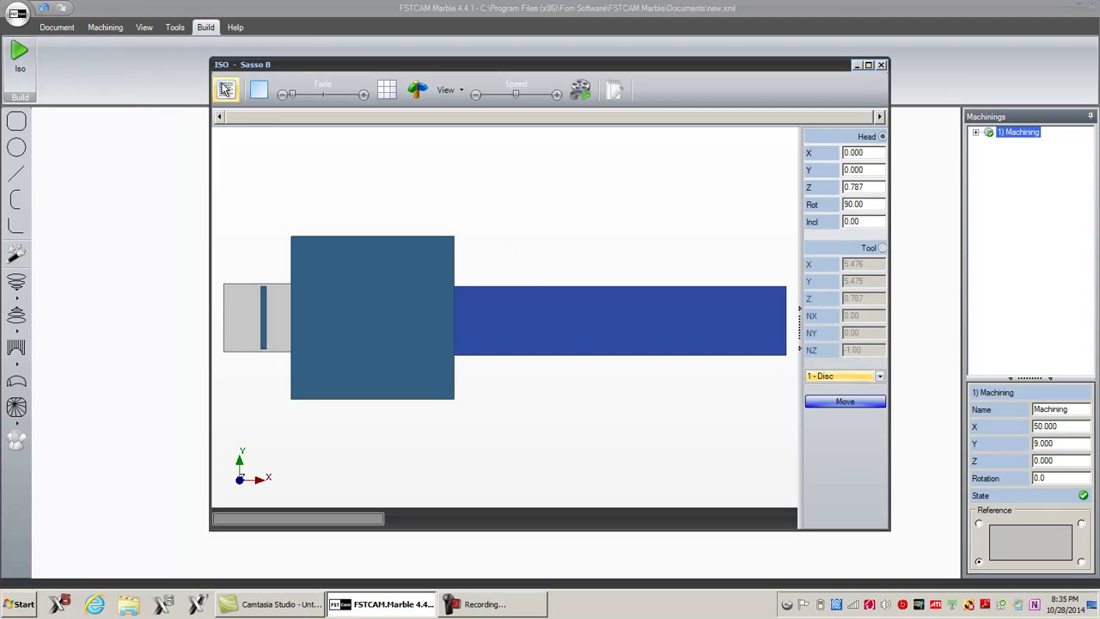
click(447, 90)
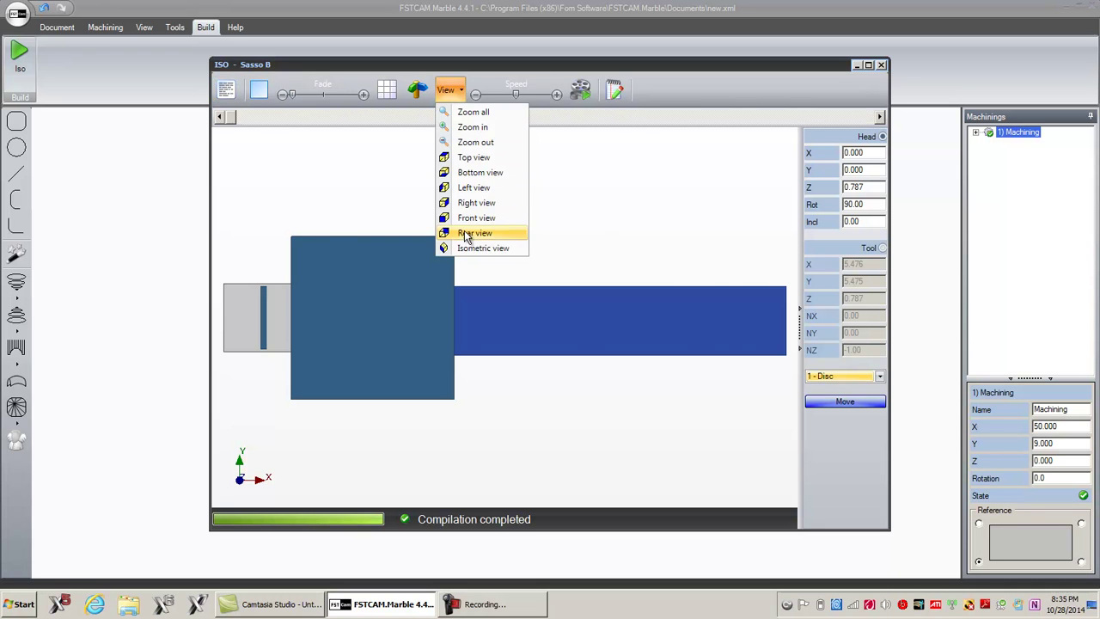
click(462, 250)
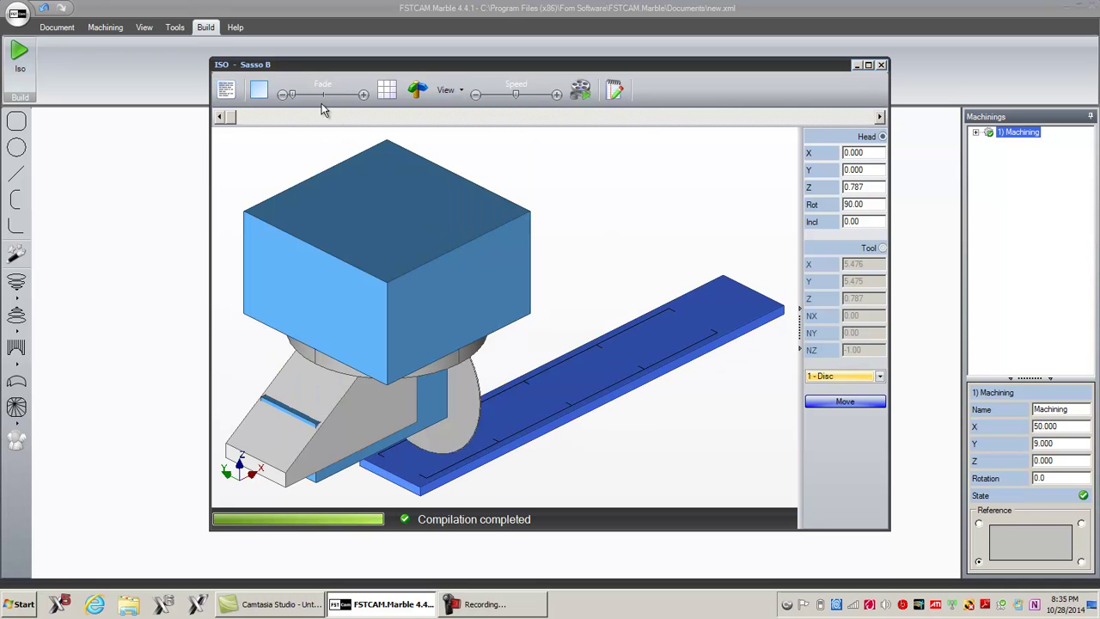
click(314, 96)
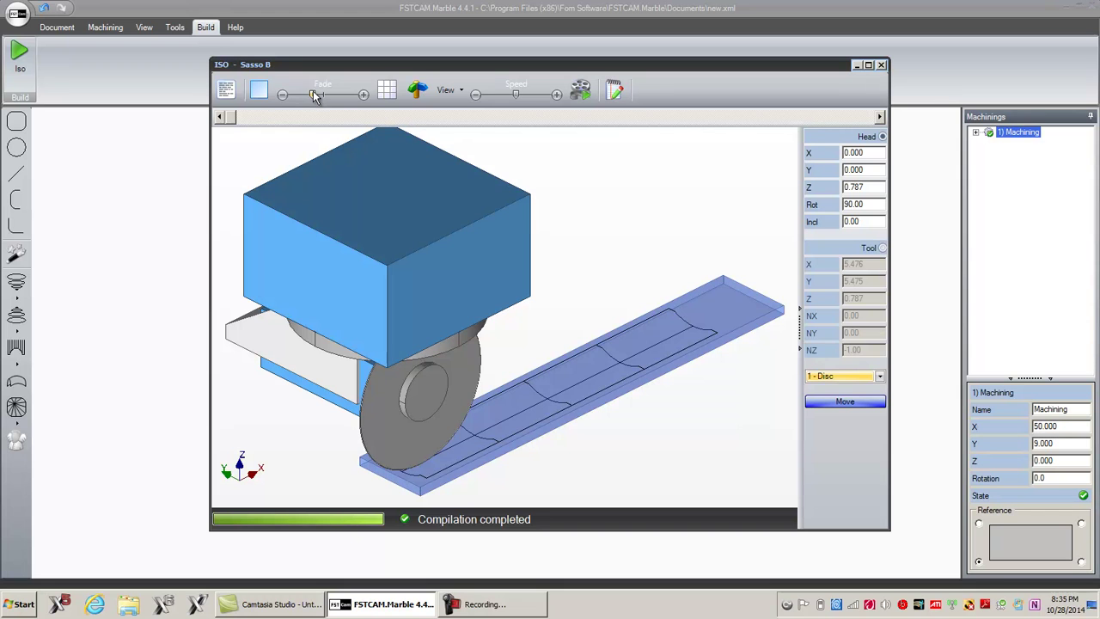
click(577, 91)
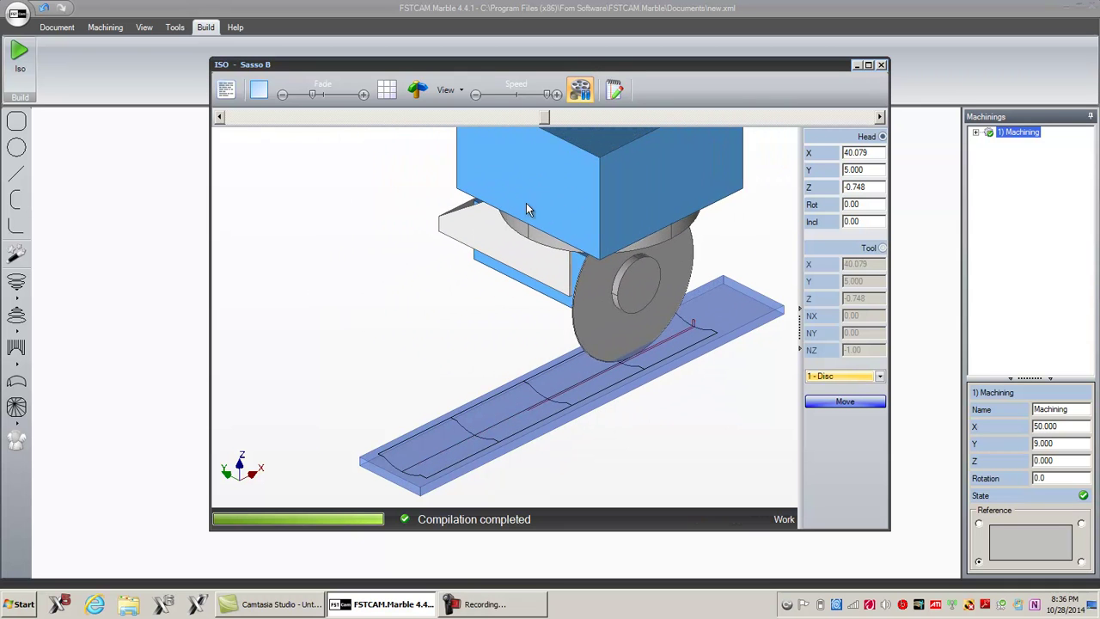
click(881, 66)
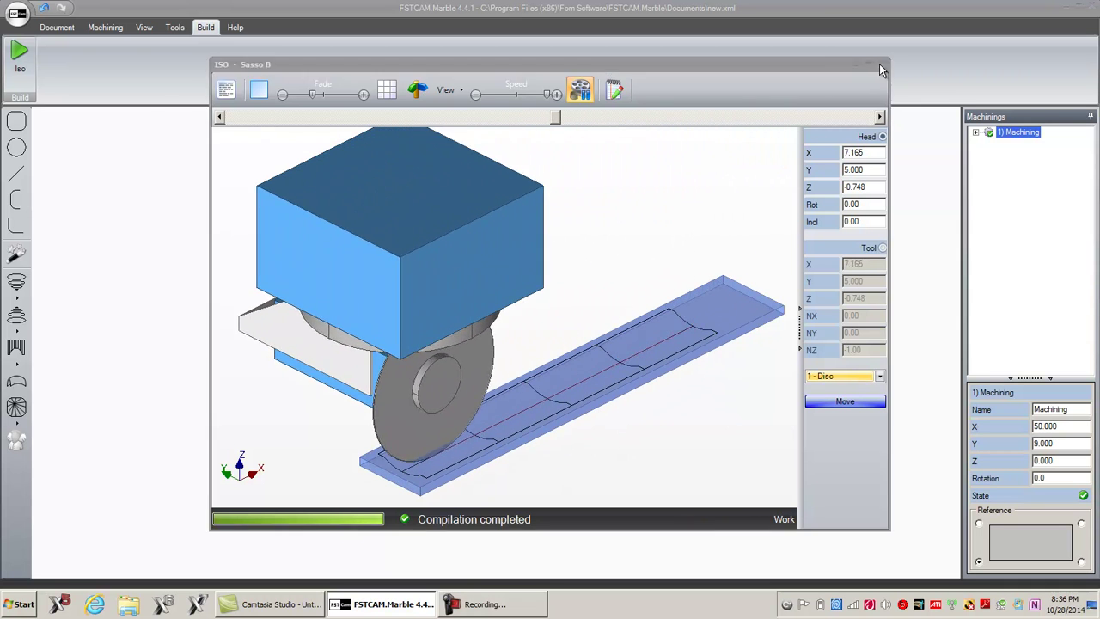
Edit the profile machining to use the Vertical step mode.
click(104, 30)
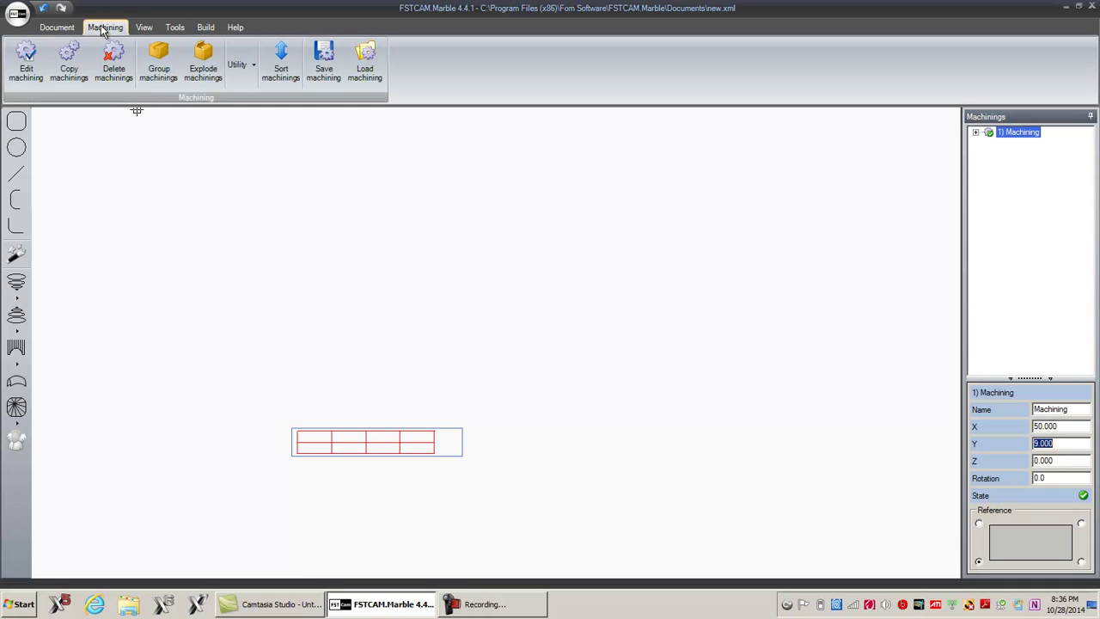
click(33, 67)
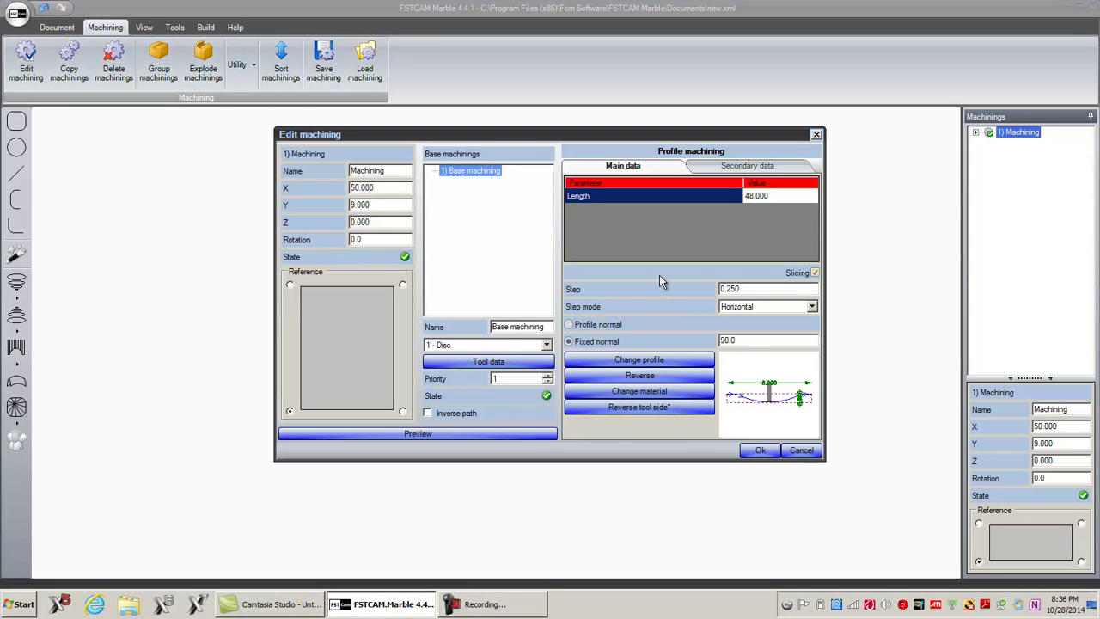
click(744, 311)
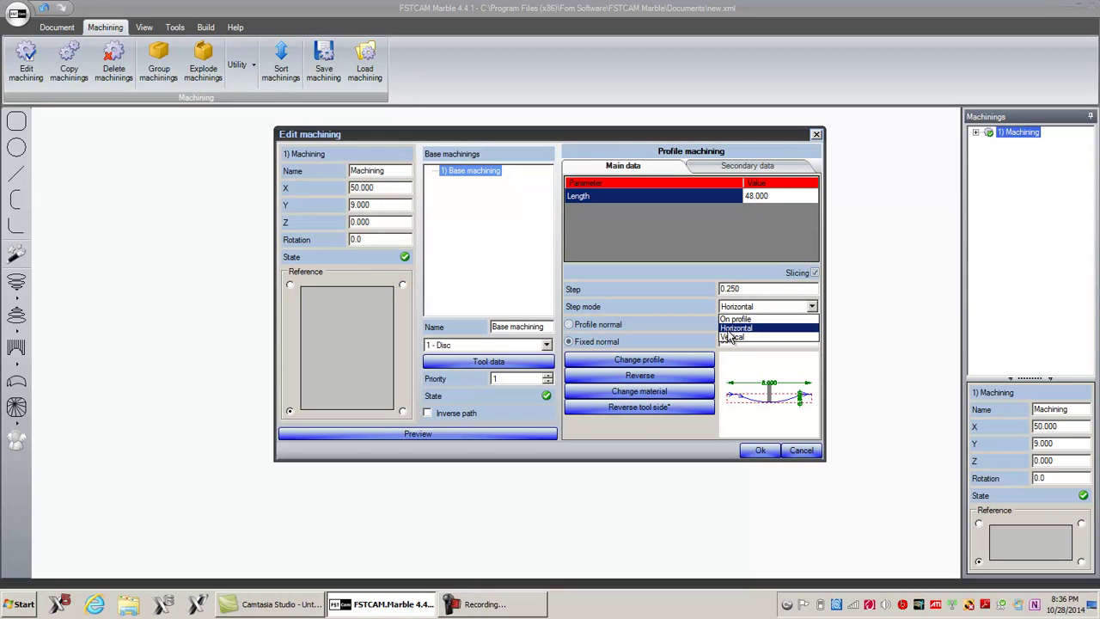
click(729, 337)
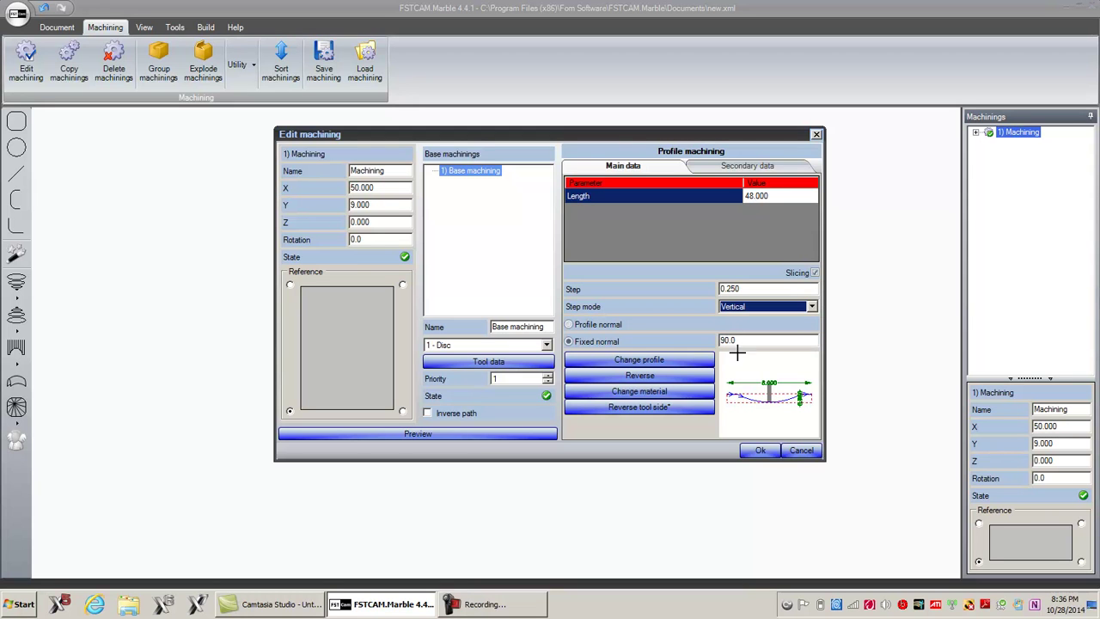
click(773, 454)
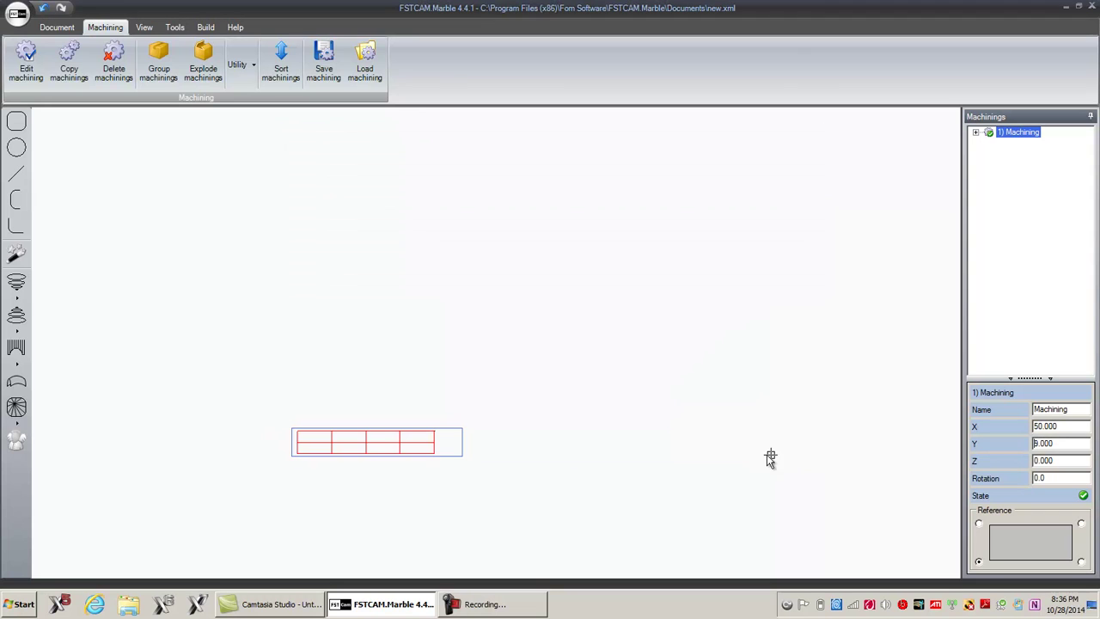
Rebuild the ISO program and simulate the vertical-step cut at higher speed in isometric view with a semi-transparent slab, then close it.
click(197, 29)
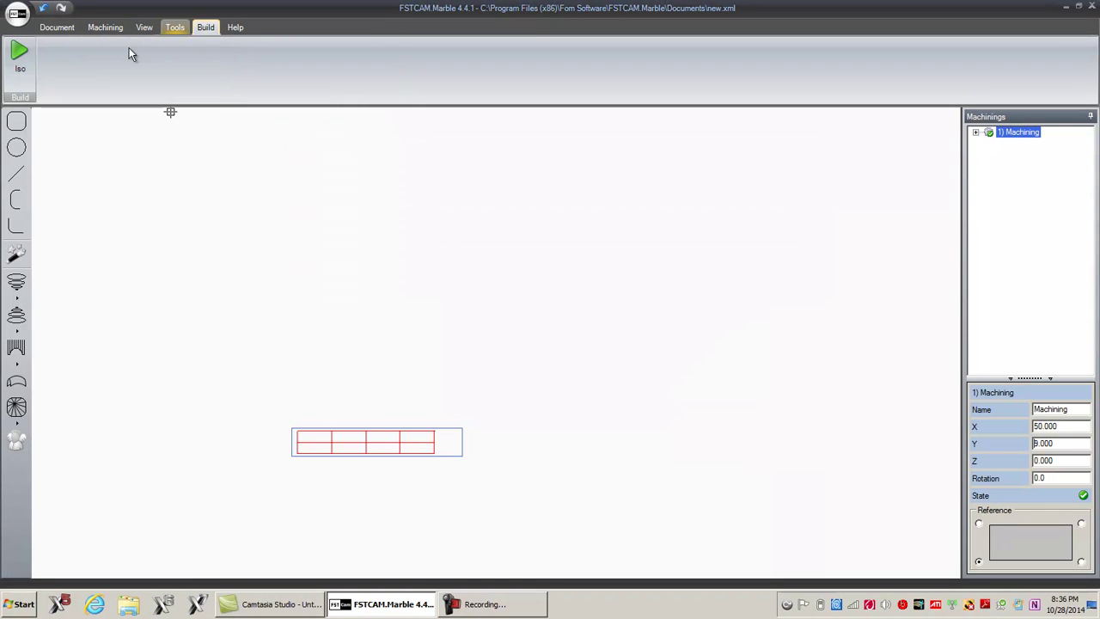
click(21, 67)
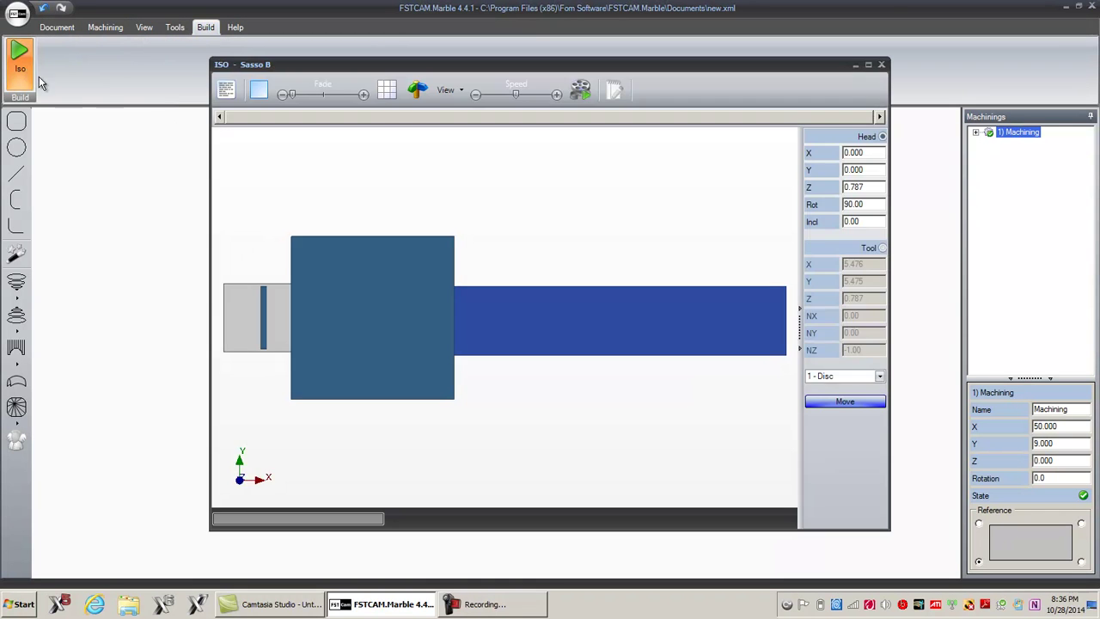
click(448, 90)
click(482, 245)
click(317, 95)
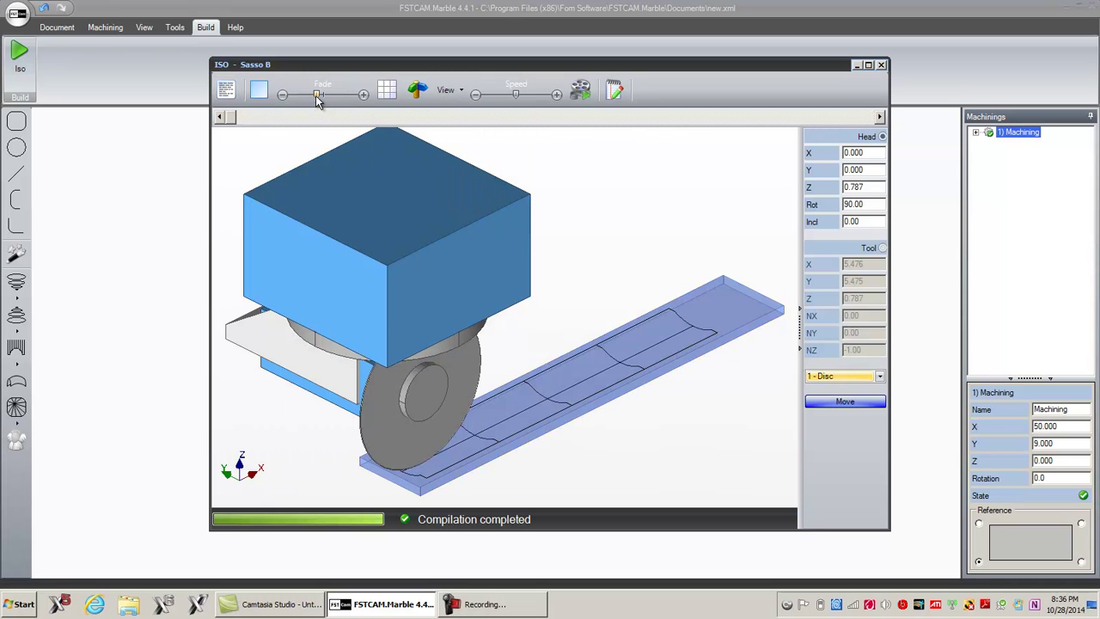
click(579, 90)
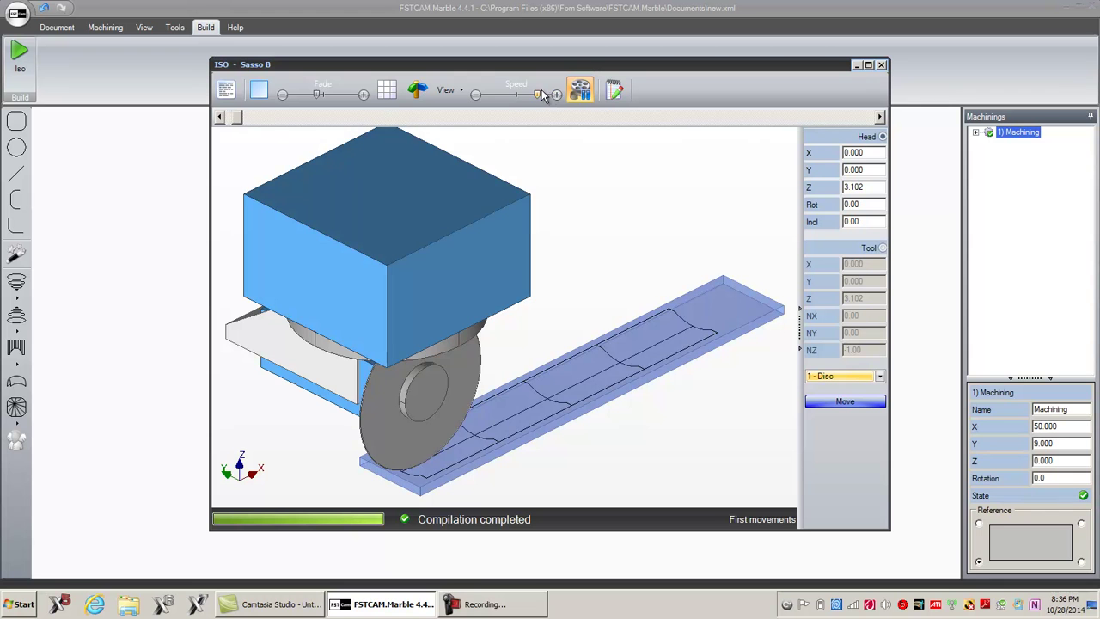
drag(540, 93, 547, 94)
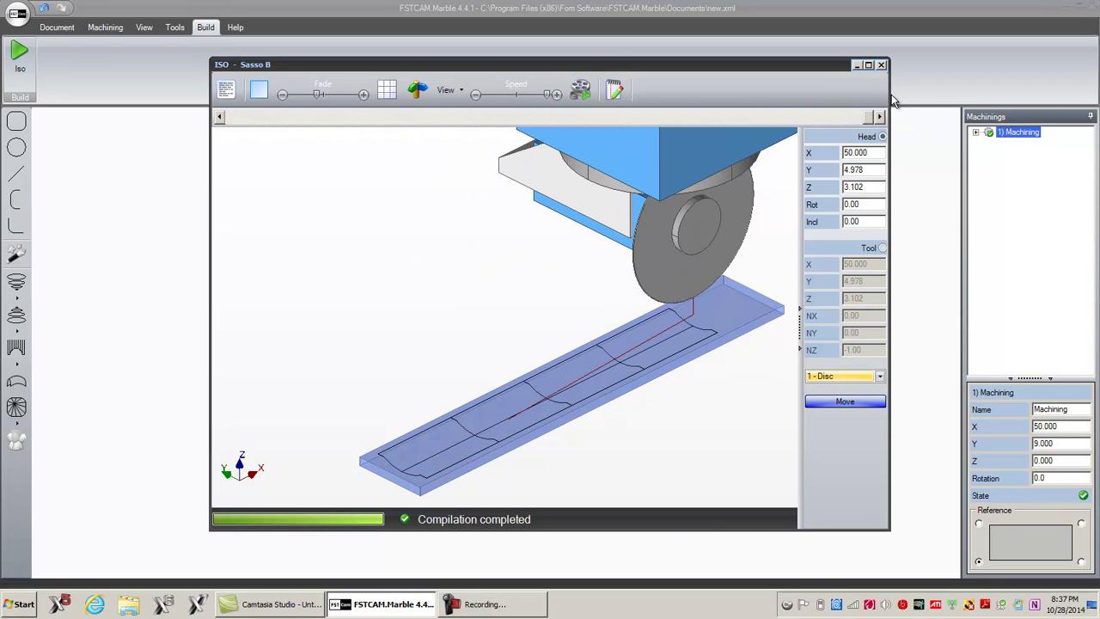
click(882, 66)
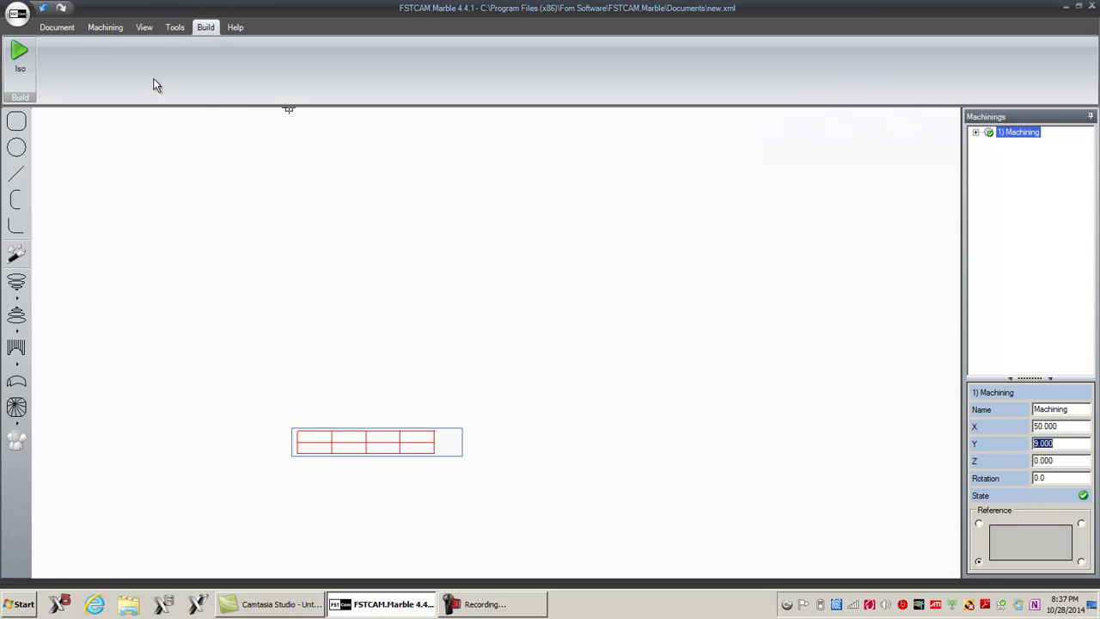
Edit the profile machining to use Horizontal step mode and enable brushing with a 0.400 step and a fixed normal of 90.0.
click(103, 28)
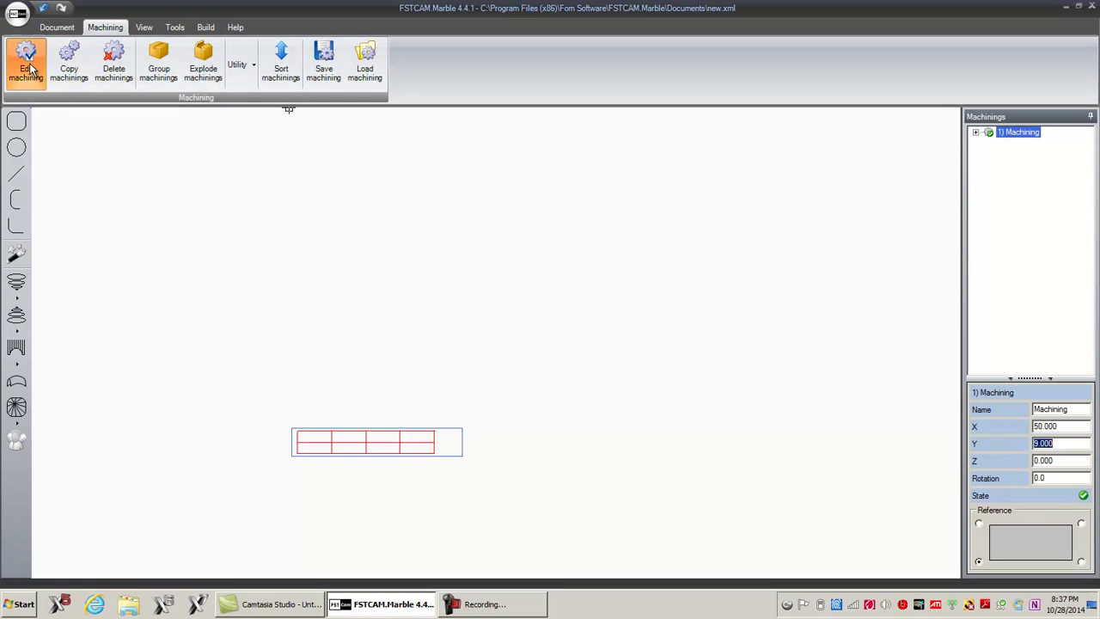
click(26, 65)
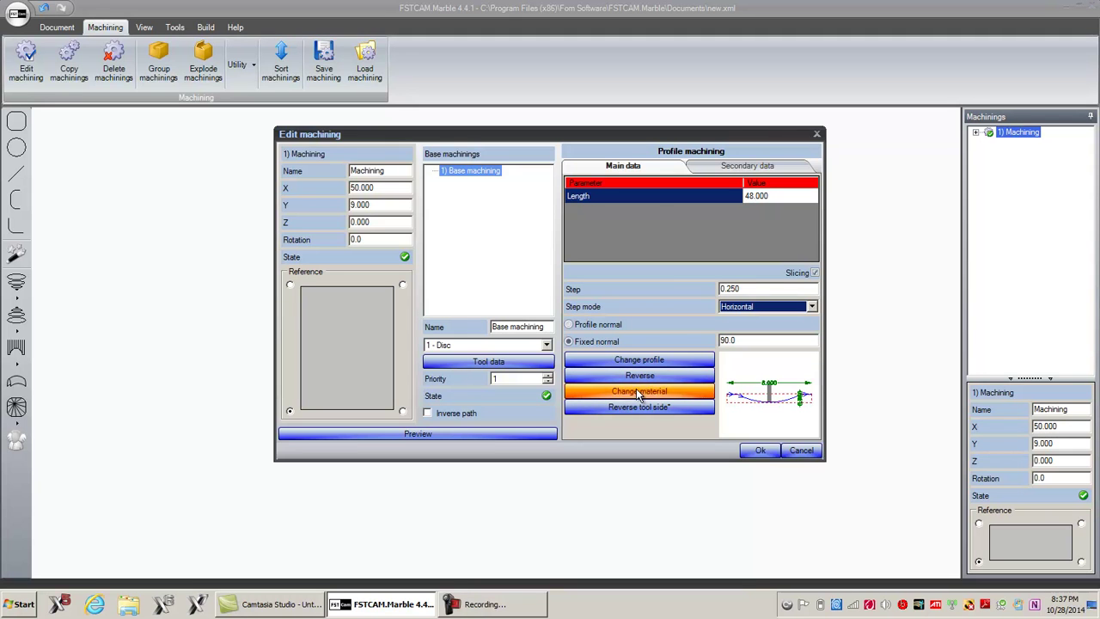
click(700, 171)
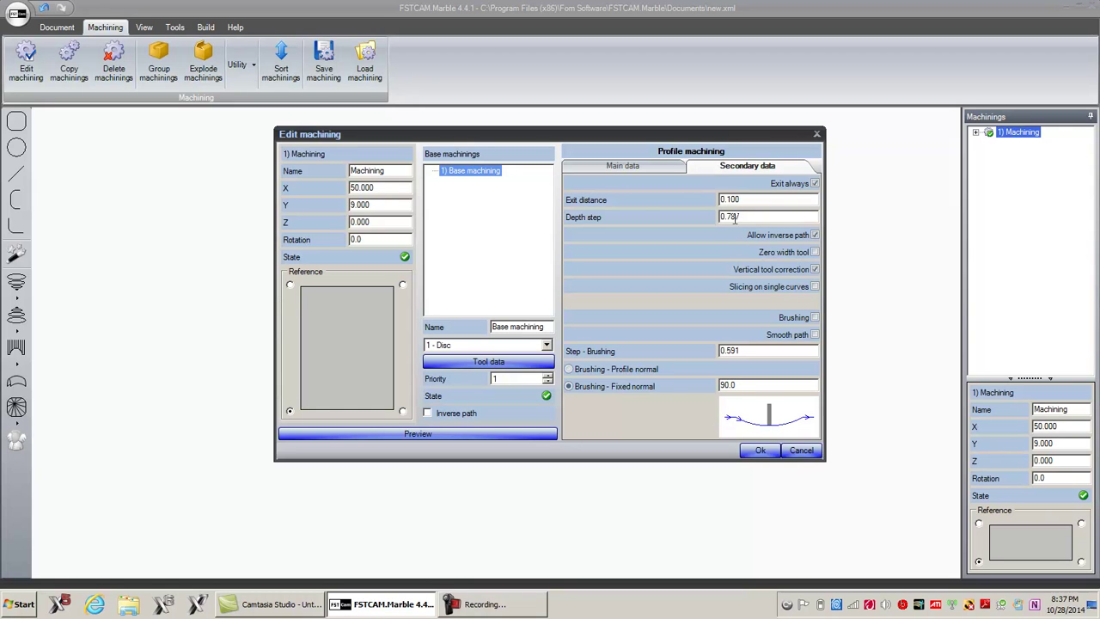
click(816, 317)
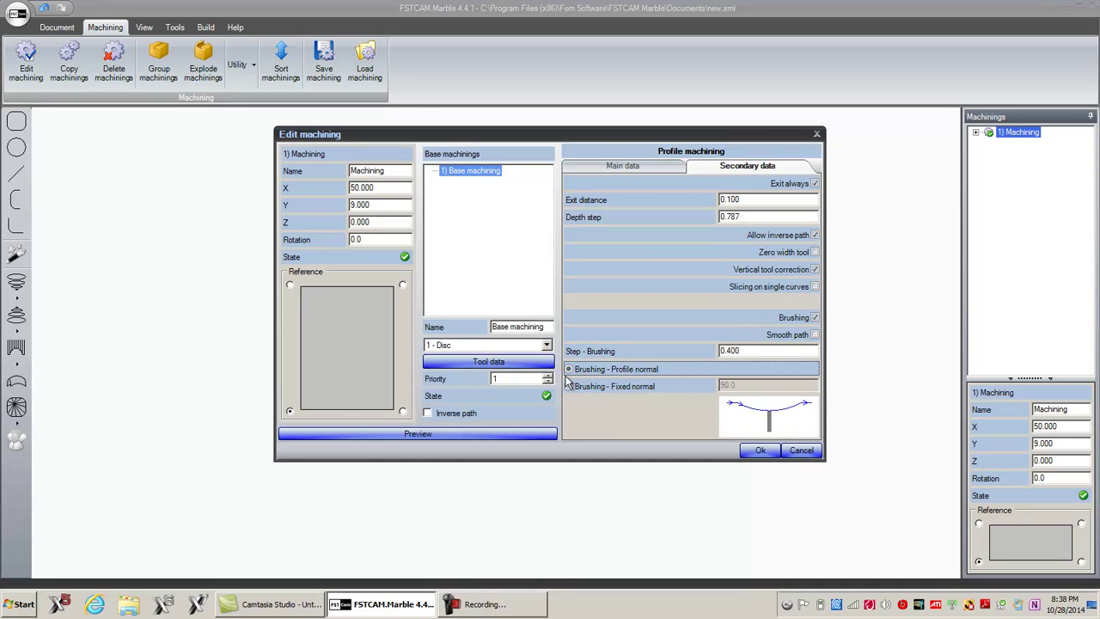
click(569, 385)
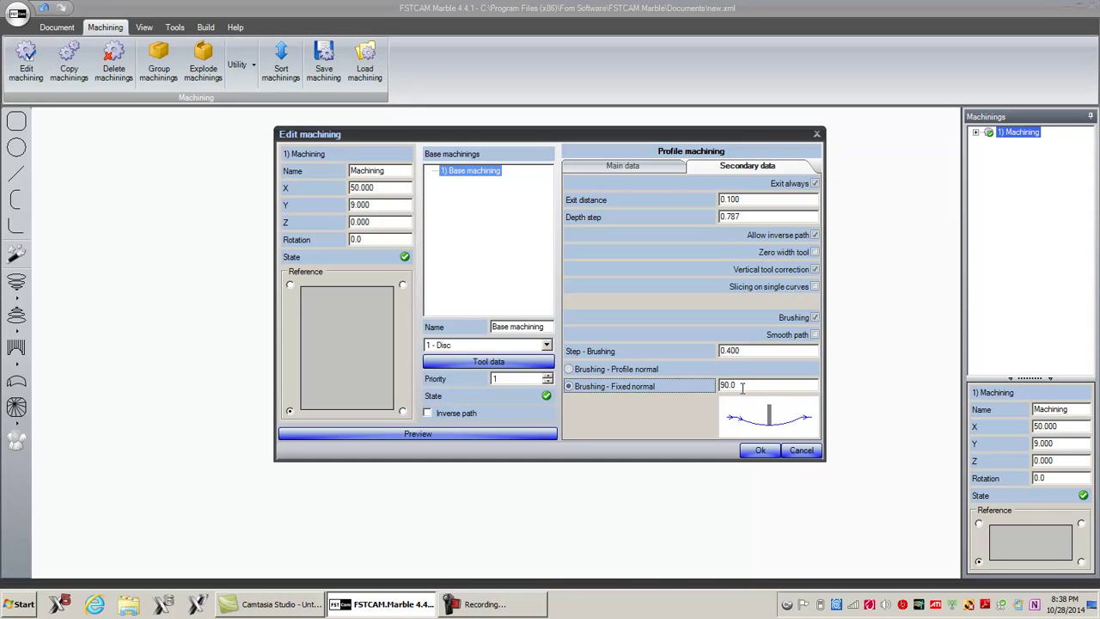
key(Tab)
click(755, 452)
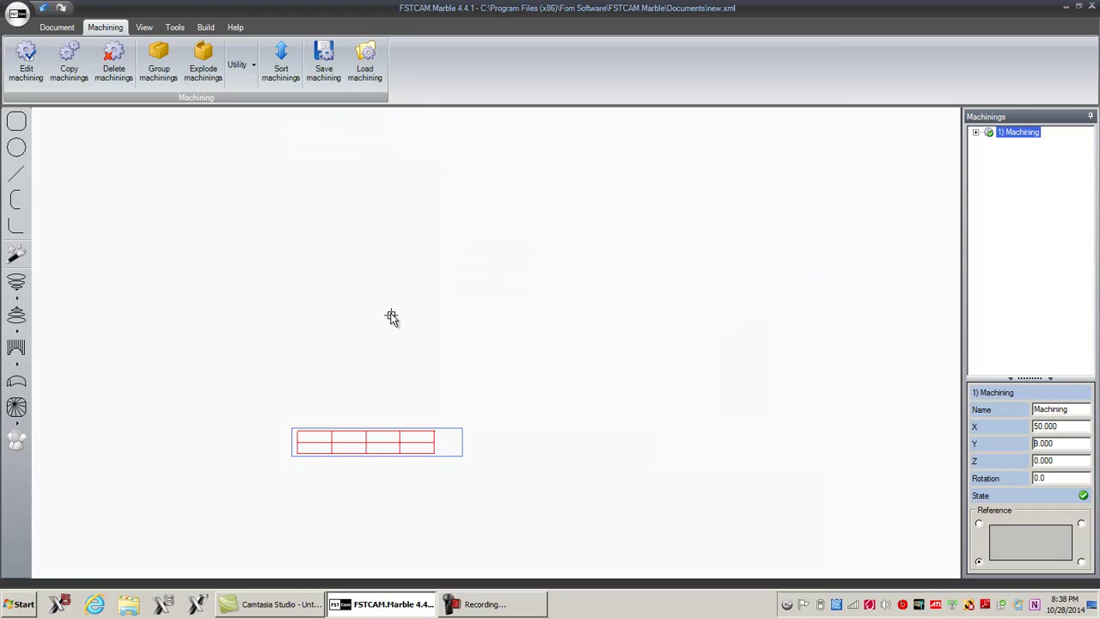
Rebuild the ISO program and simulate the cut at higher speed in isometric view with a semi-transparent slab, then close the simulation.
click(205, 28)
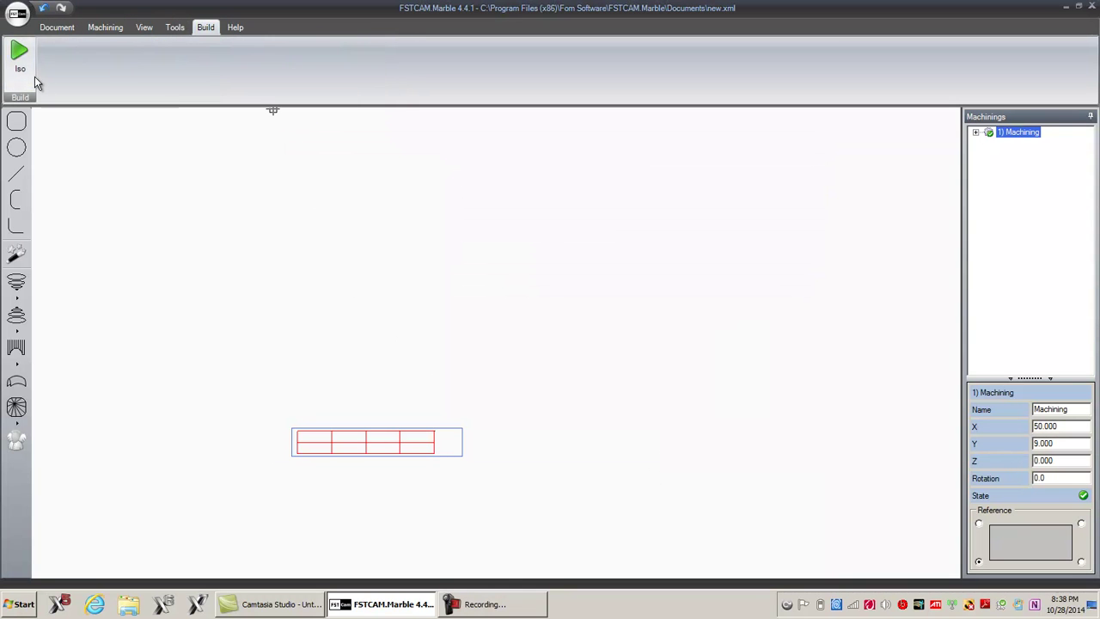
click(20, 62)
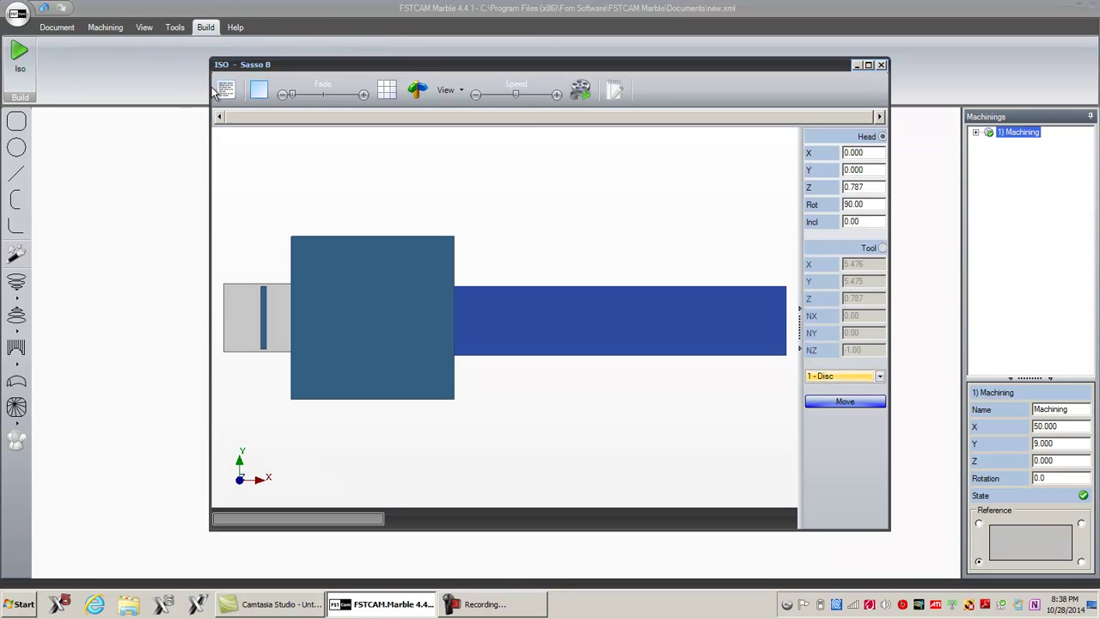
click(448, 90)
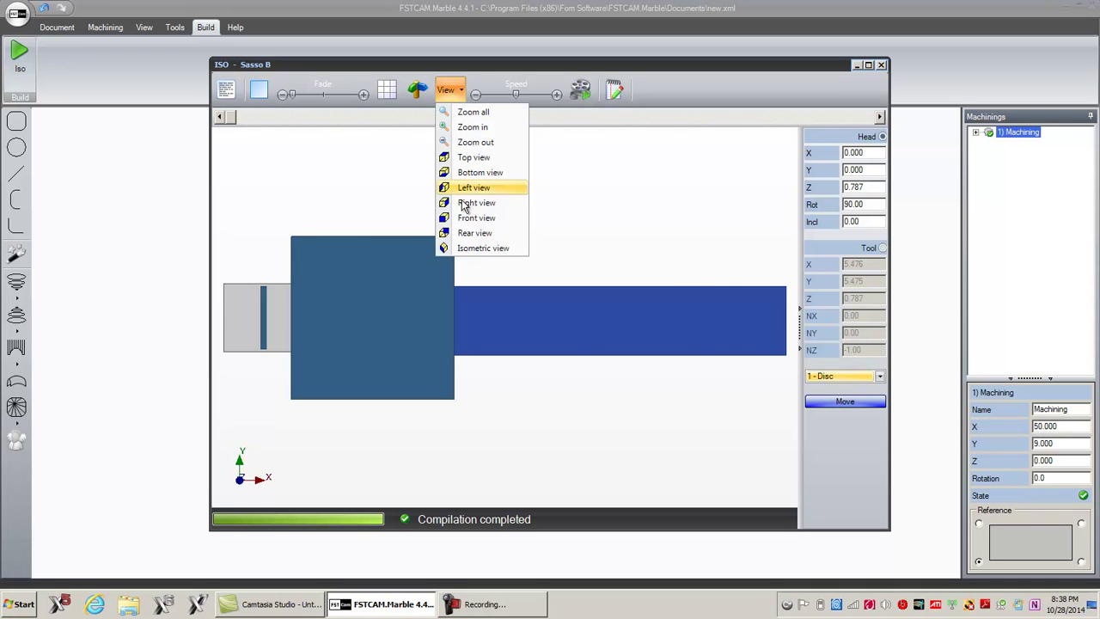
click(473, 249)
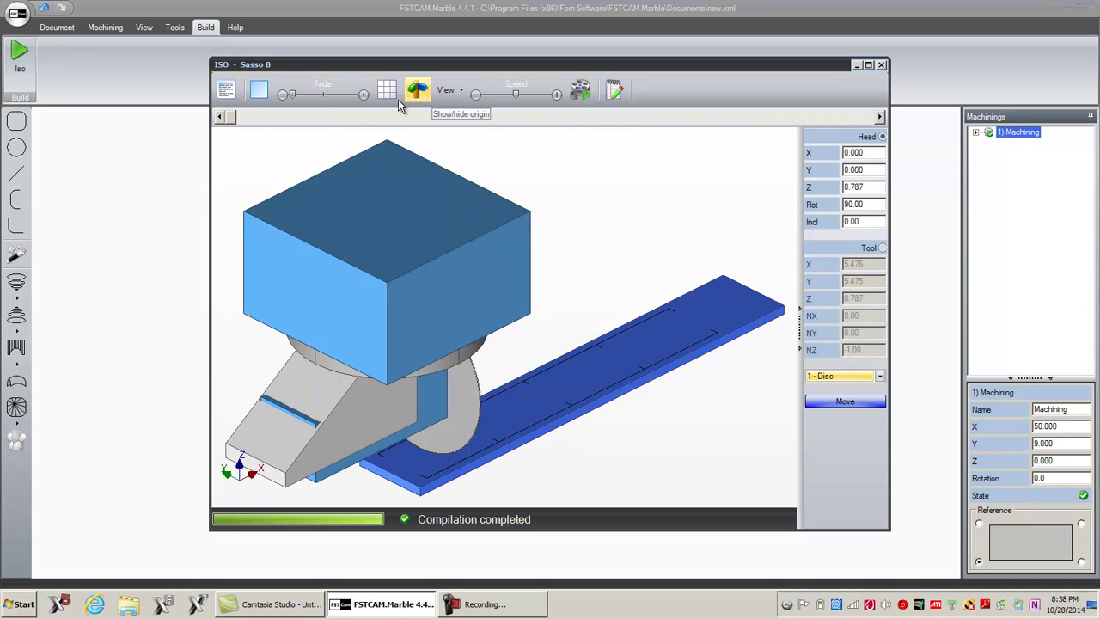
drag(319, 100, 333, 101)
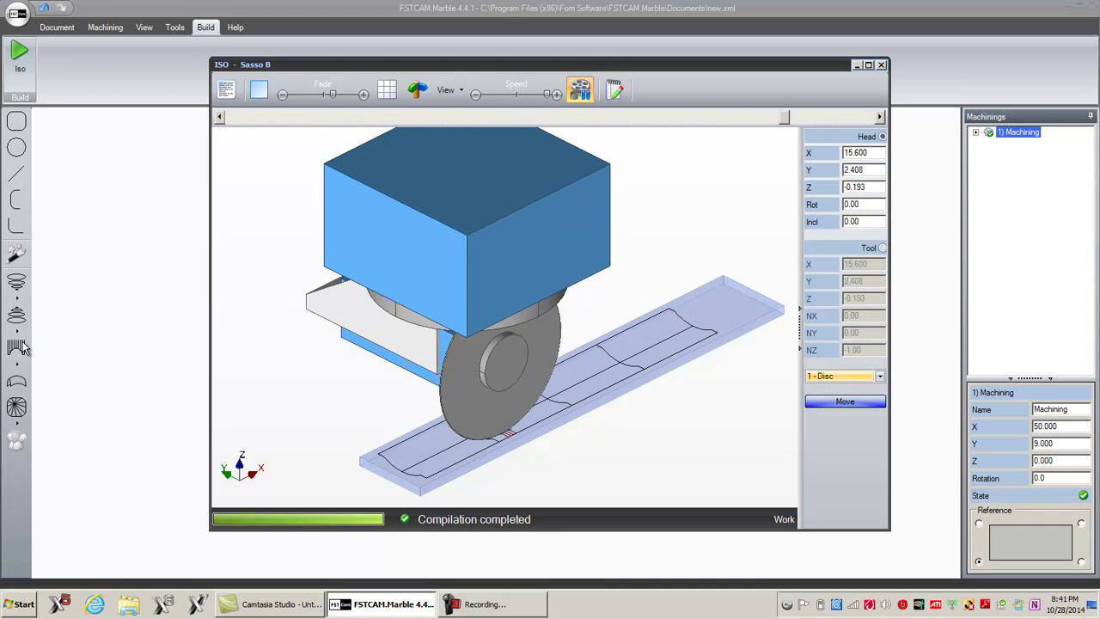
click(881, 65)
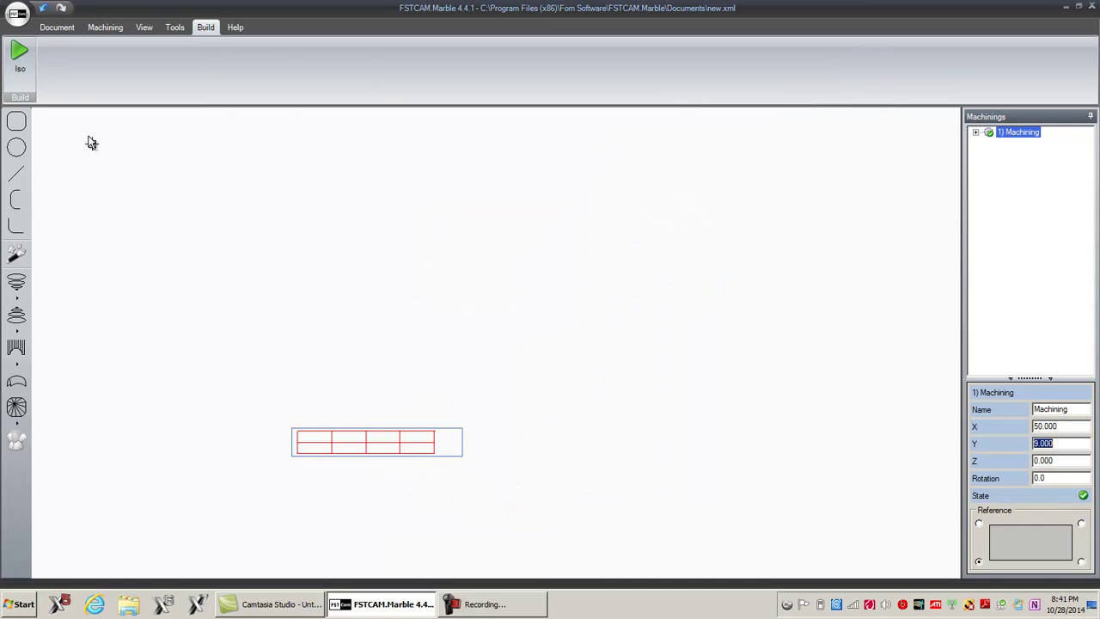
Reopen the profile machining for editing and review its step mode options, its profile drawing and its secondary data.
click(105, 27)
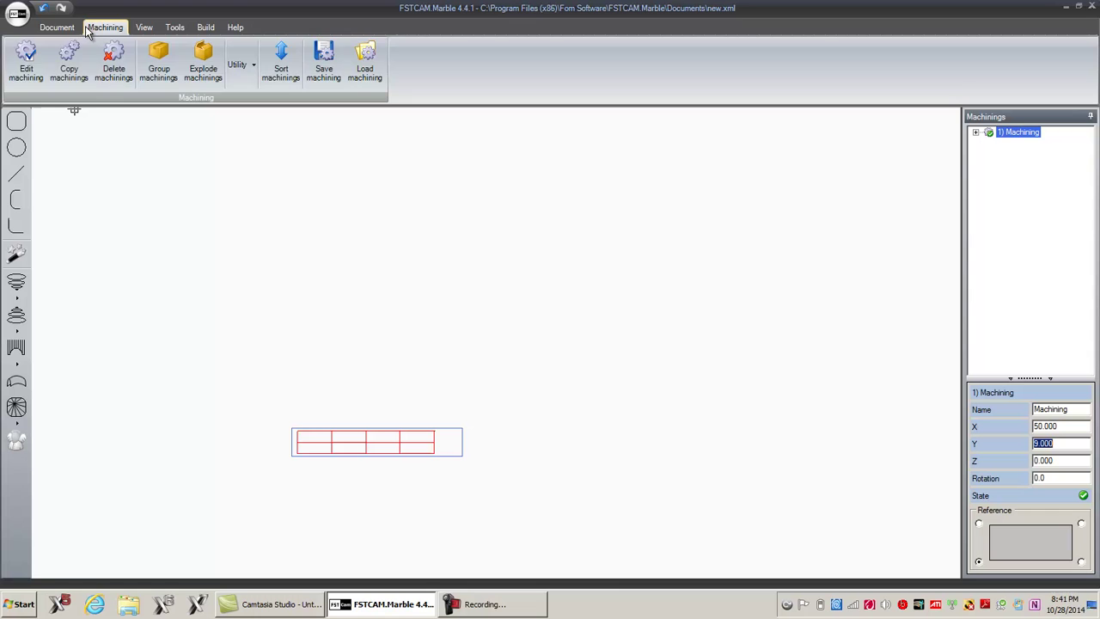
click(28, 69)
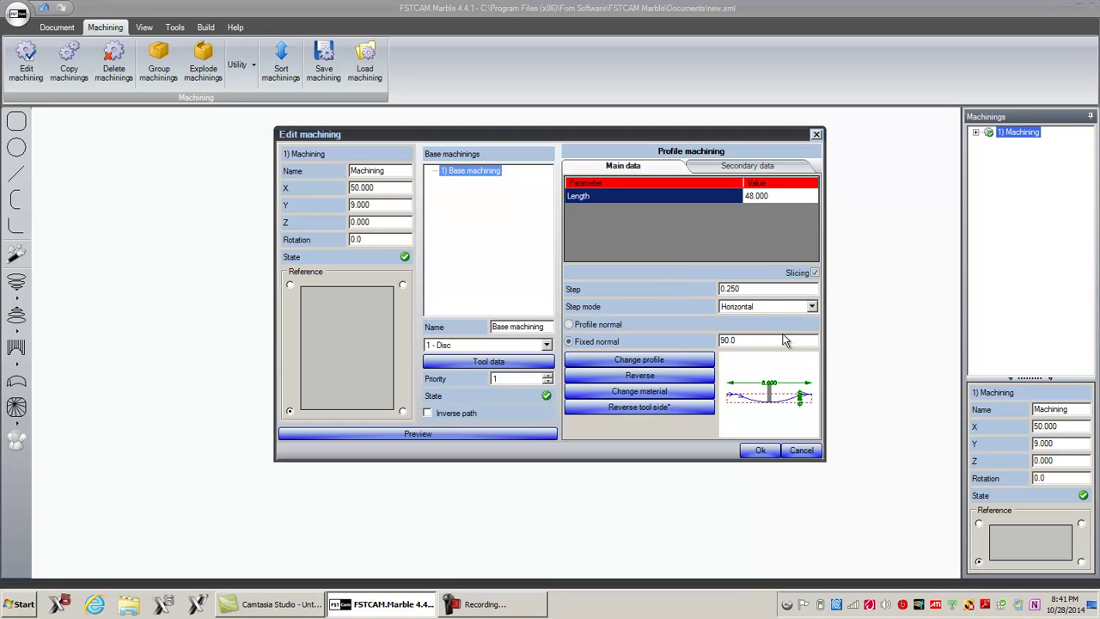
click(756, 305)
click(758, 307)
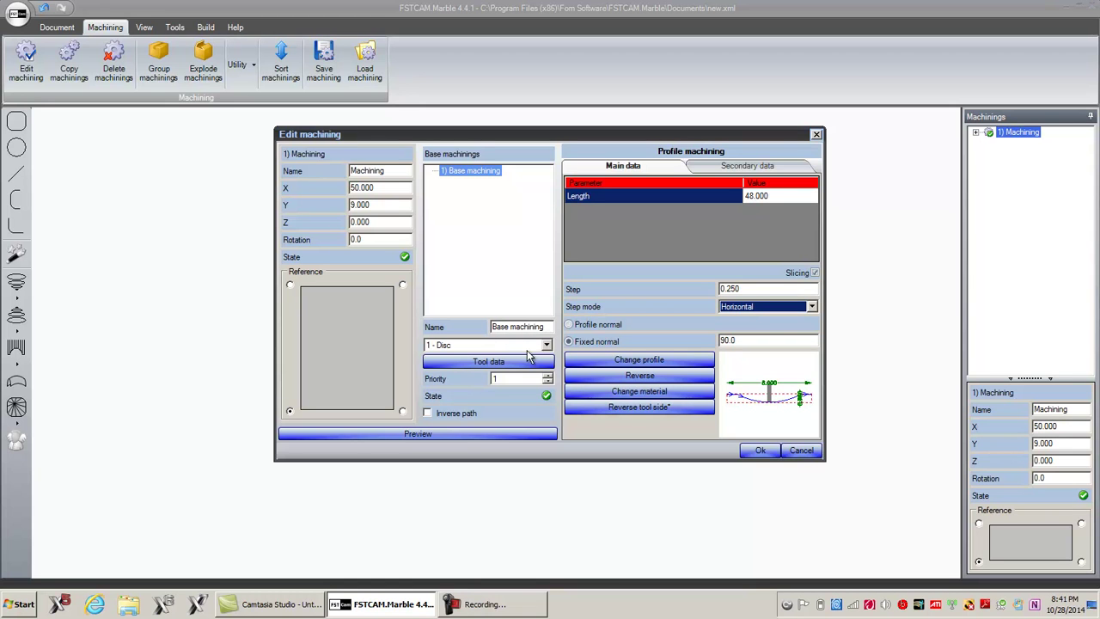
click(597, 361)
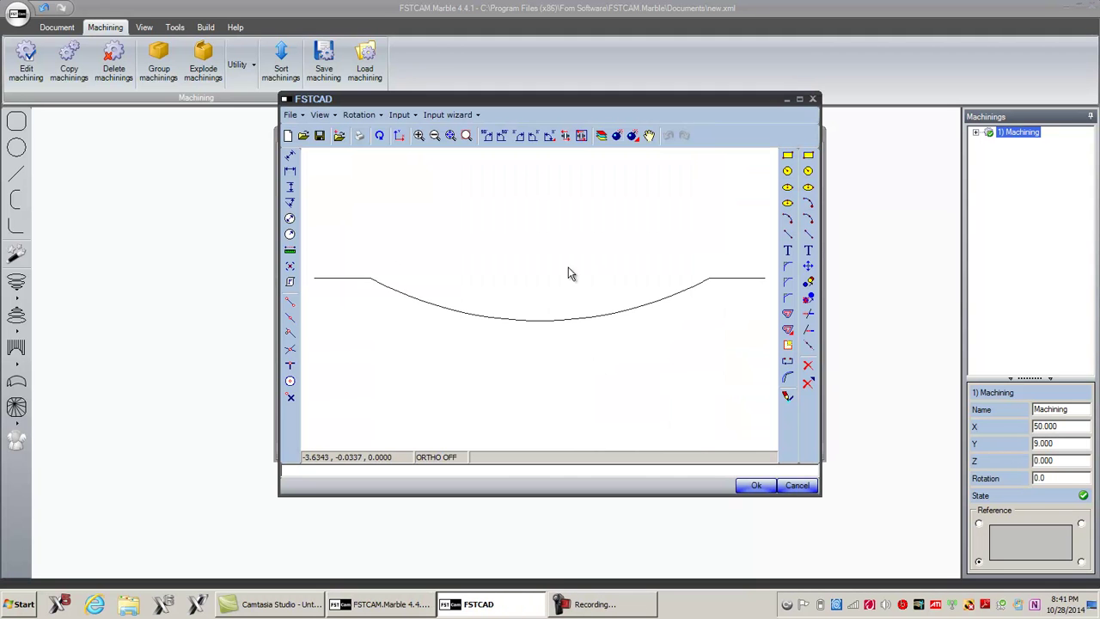
click(791, 486)
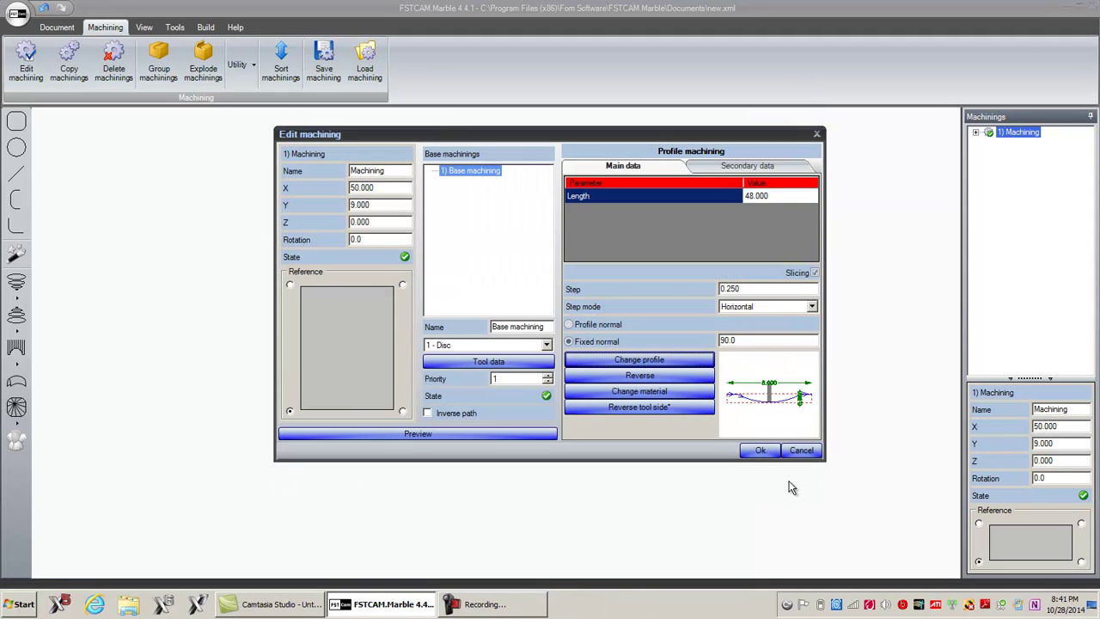
click(715, 168)
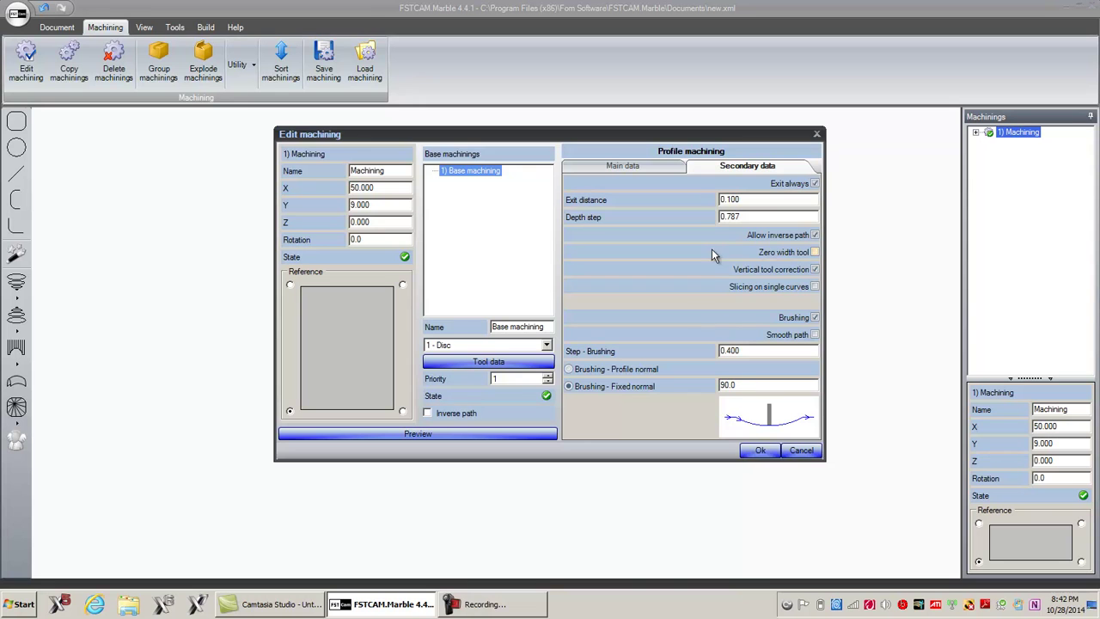
click(527, 601)
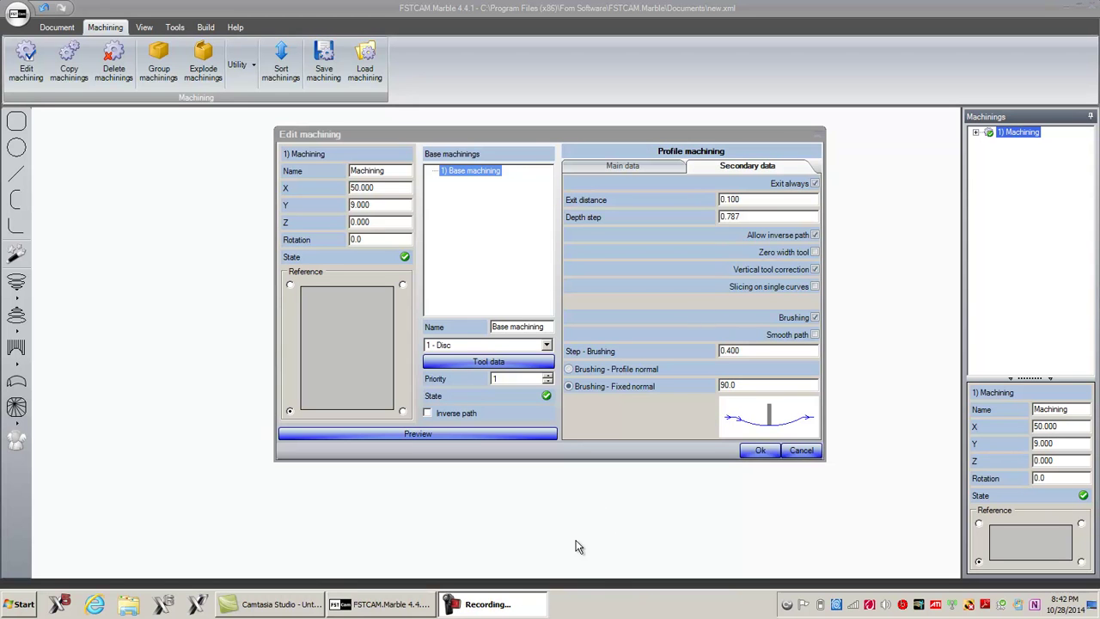